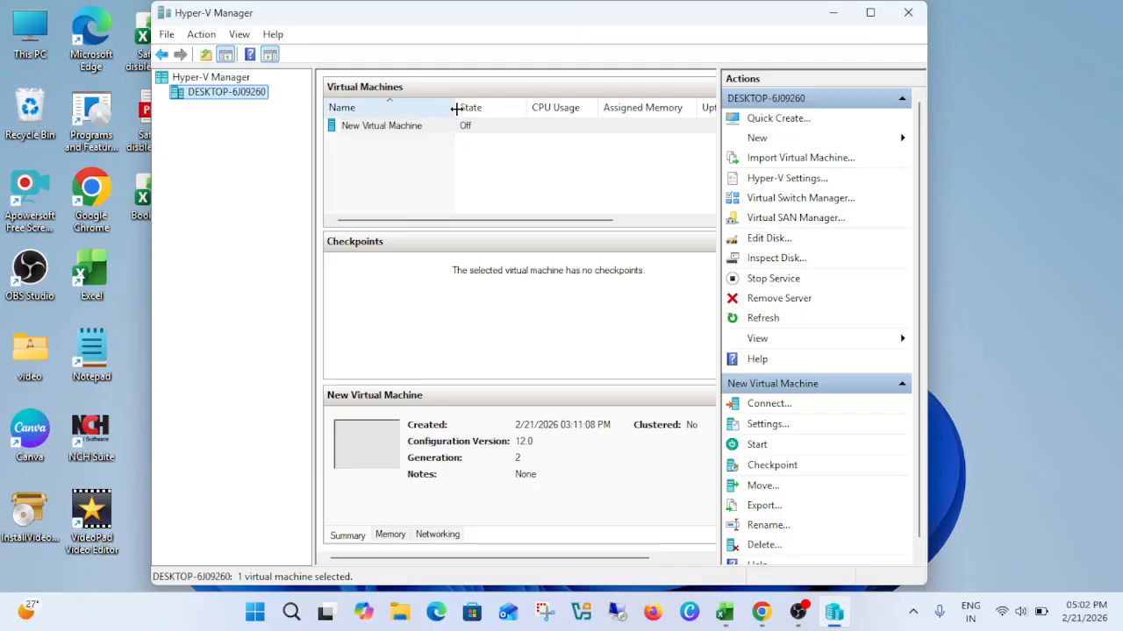
Step: Widen the Name and State columns of the virtual machine list and minimise Hyper-V Manager
left_click_drag(455, 107, 467, 107)
left_click_drag(538, 107, 547, 107)
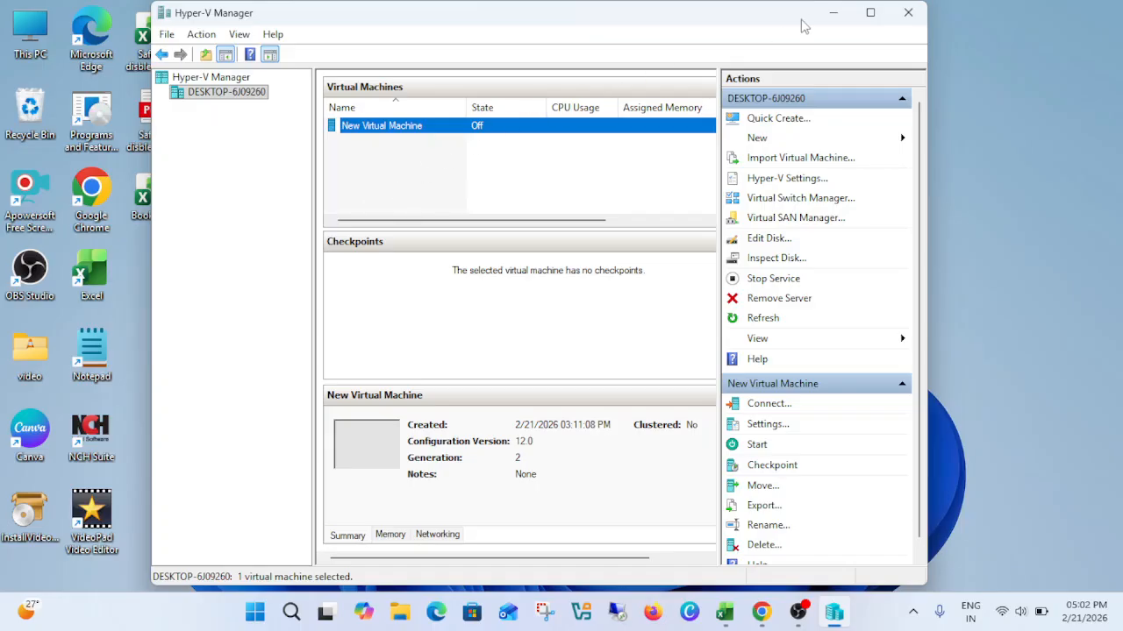
left_click(834, 14)
Step: Run winver to check the installed Windows edition and version, and close its information window
left_click(291, 613)
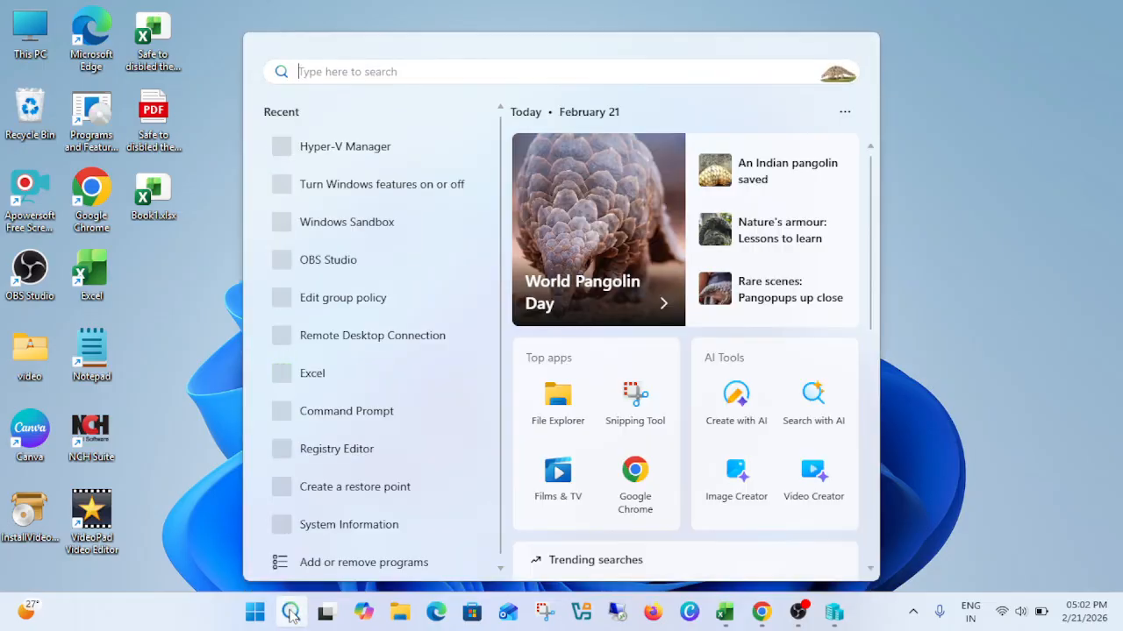
type("winver")
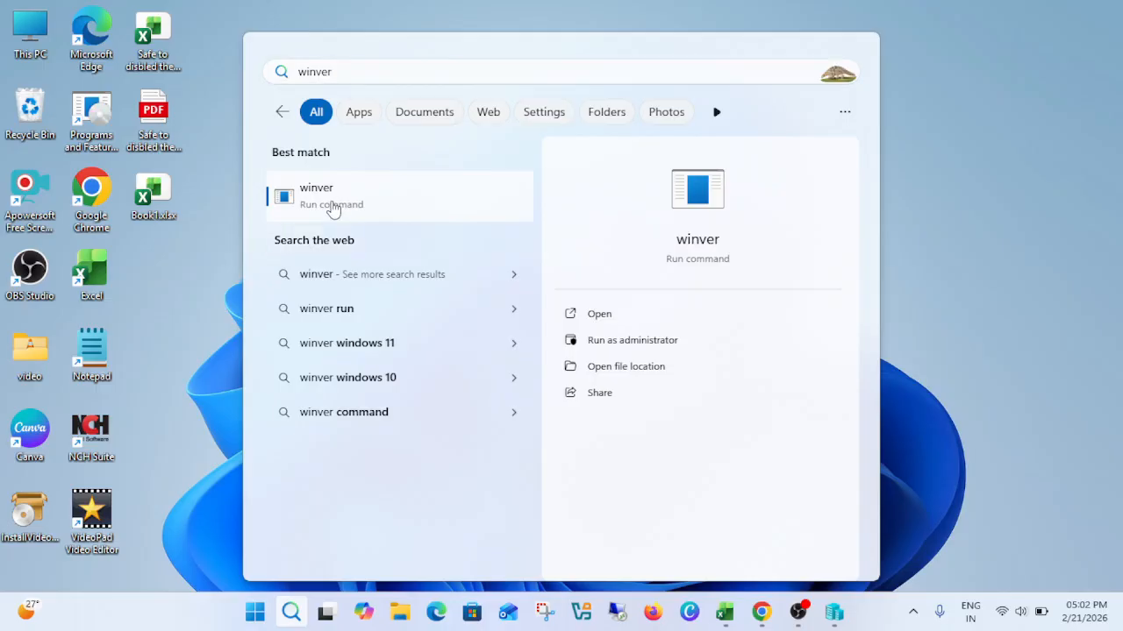
left_click(331, 204)
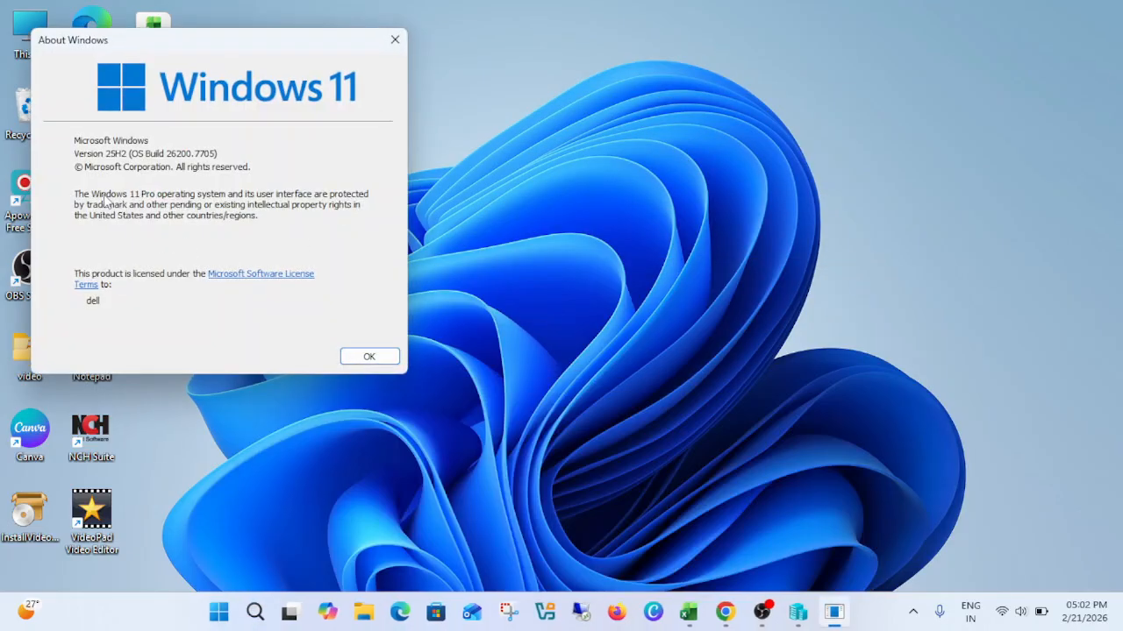
left_click(394, 41)
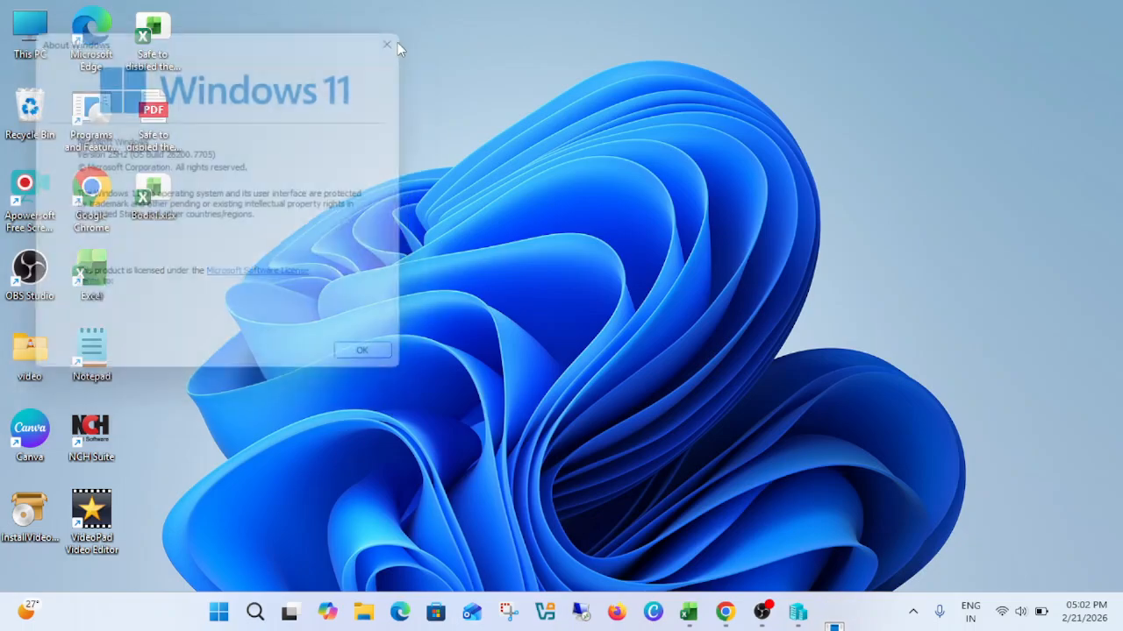
Step: Search Windows for "turn" and open Turn Windows features on or off
left_click(294, 609)
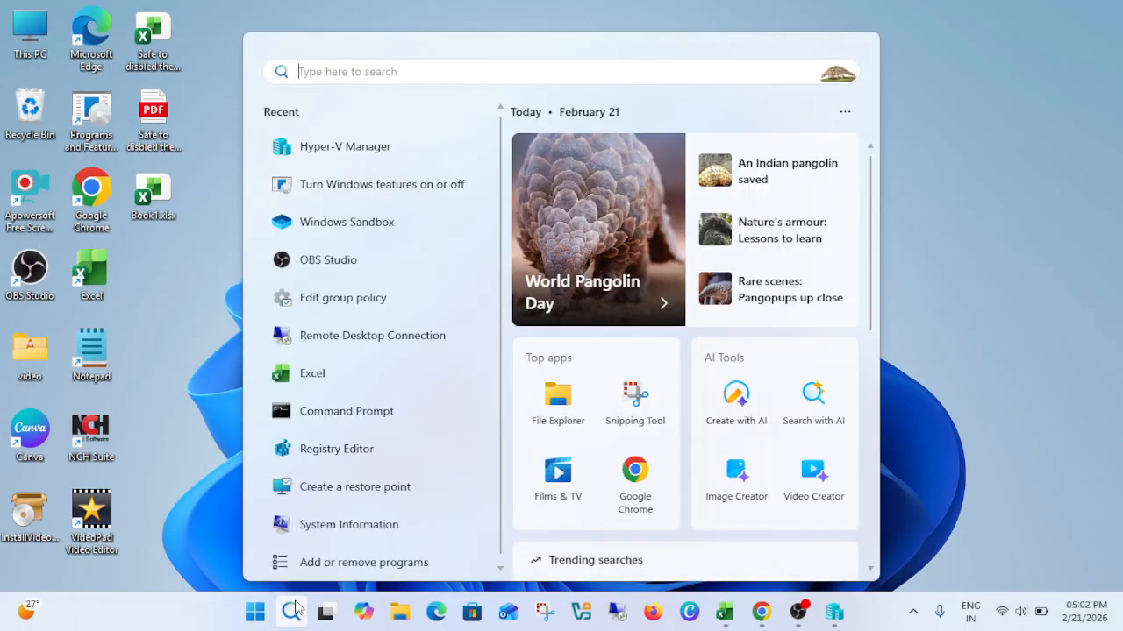
type("turn")
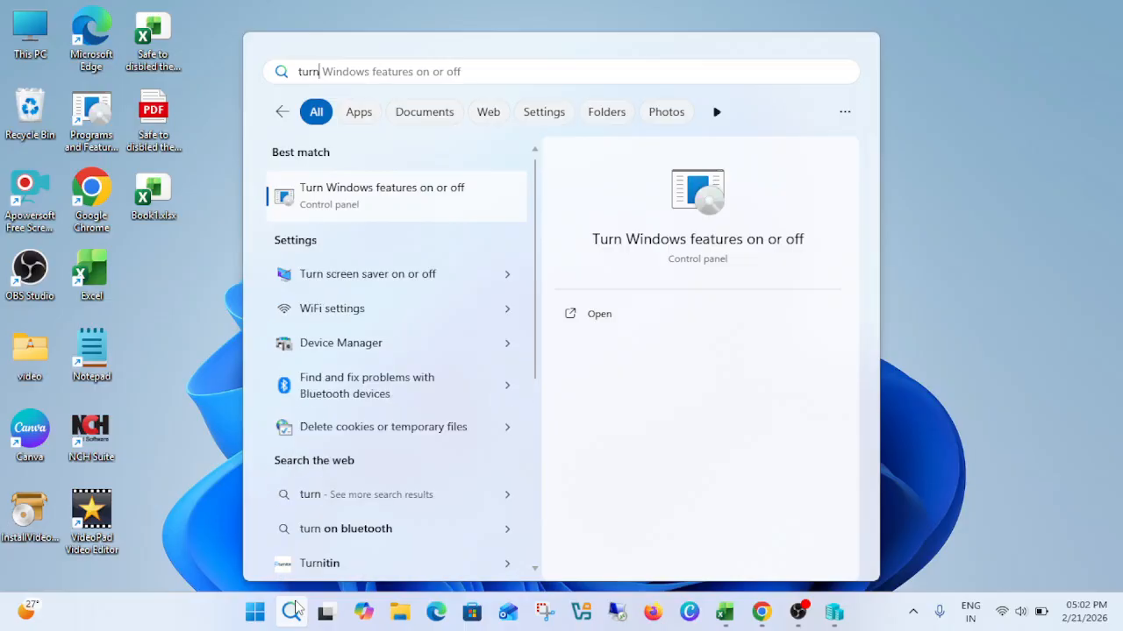
left_click(416, 208)
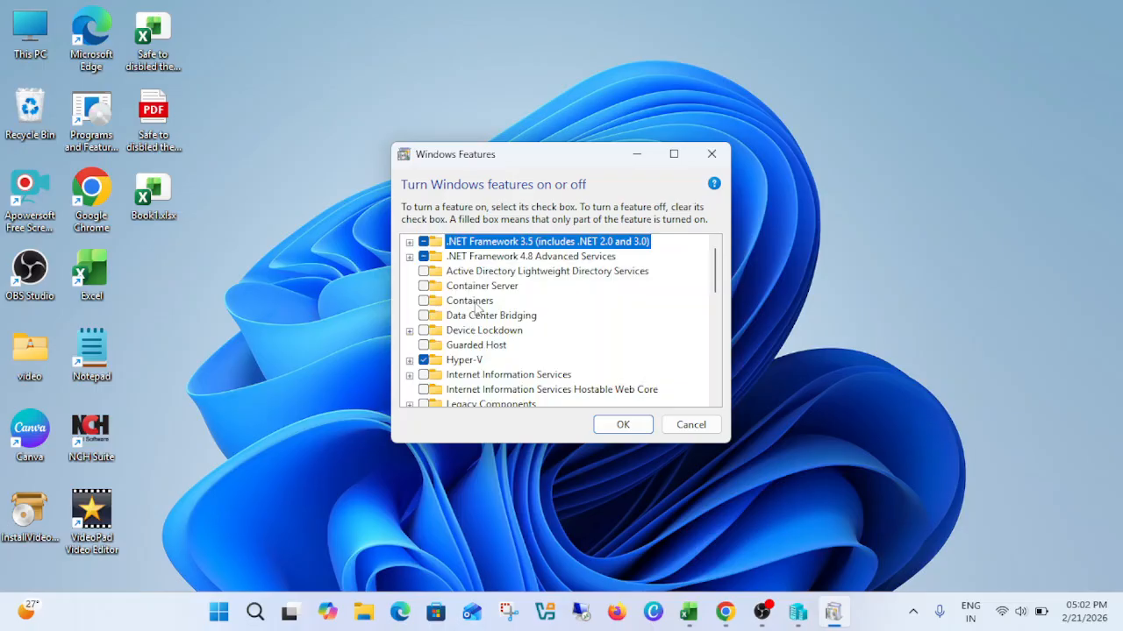
Step: Expand Hyper-V with its Management Tools and Platform groups to check which components are enabled, and accept the dialog
scroll(473, 328, "down", 1)
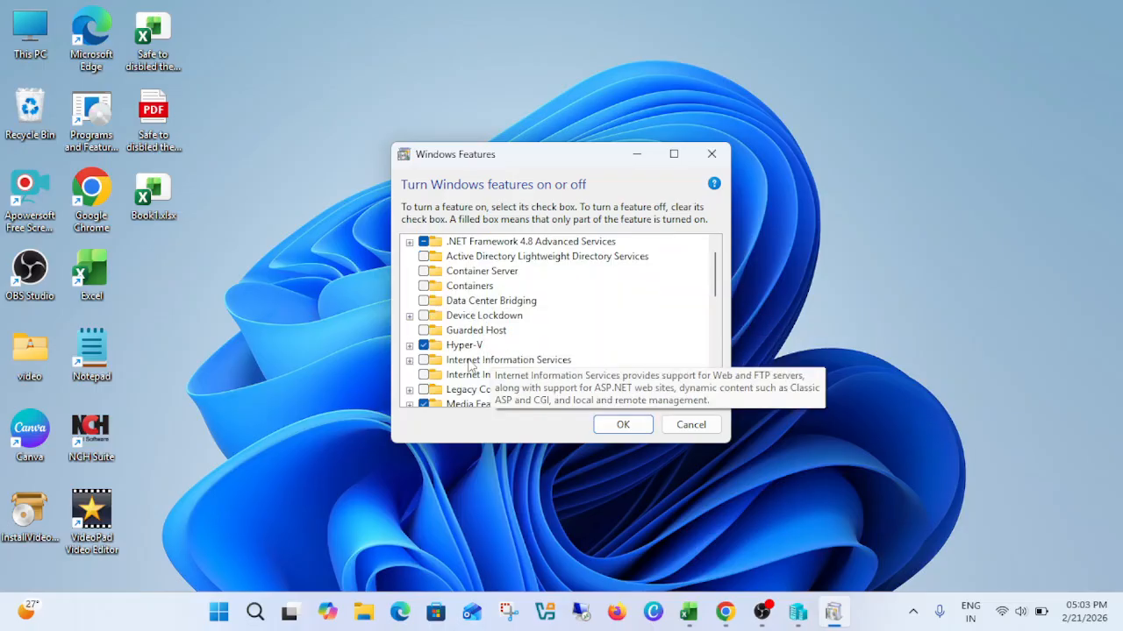
left_click(410, 345)
scroll(500, 292, "down", 3)
left_click(426, 317)
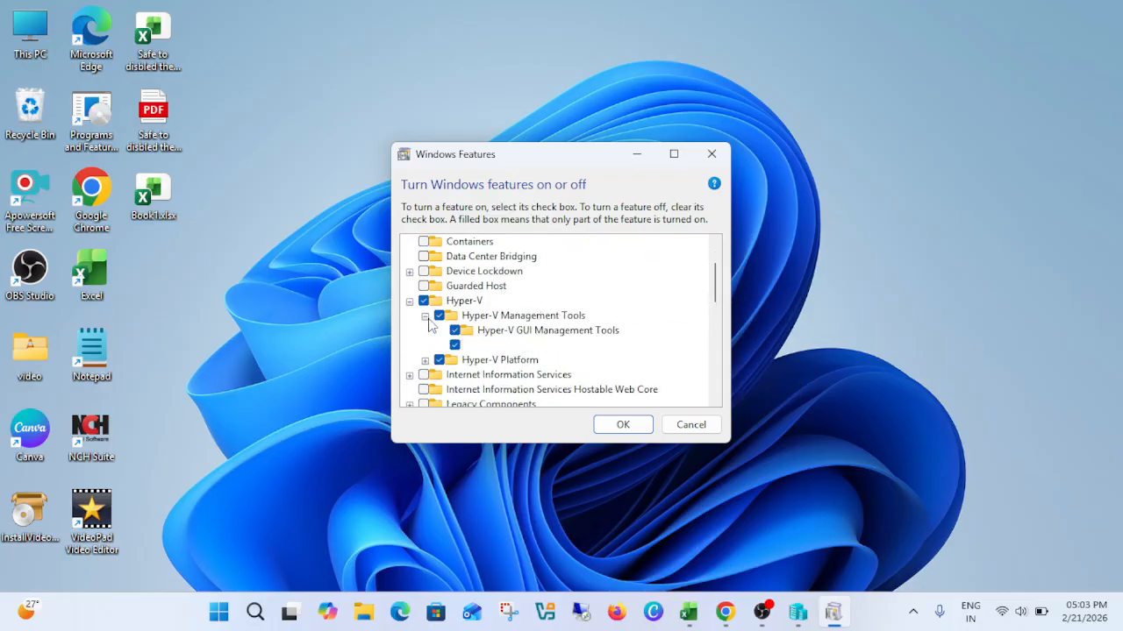
scroll(474, 314, "down", 1)
scroll(473, 320, "down", 2)
left_click(424, 315)
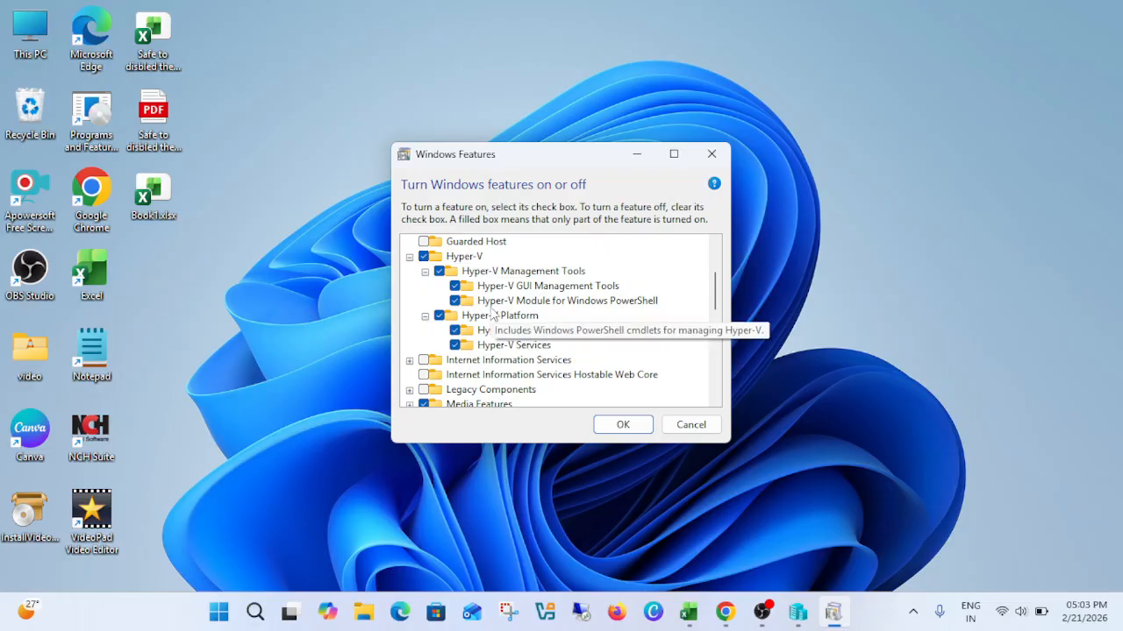
scroll(491, 281, "down", 2)
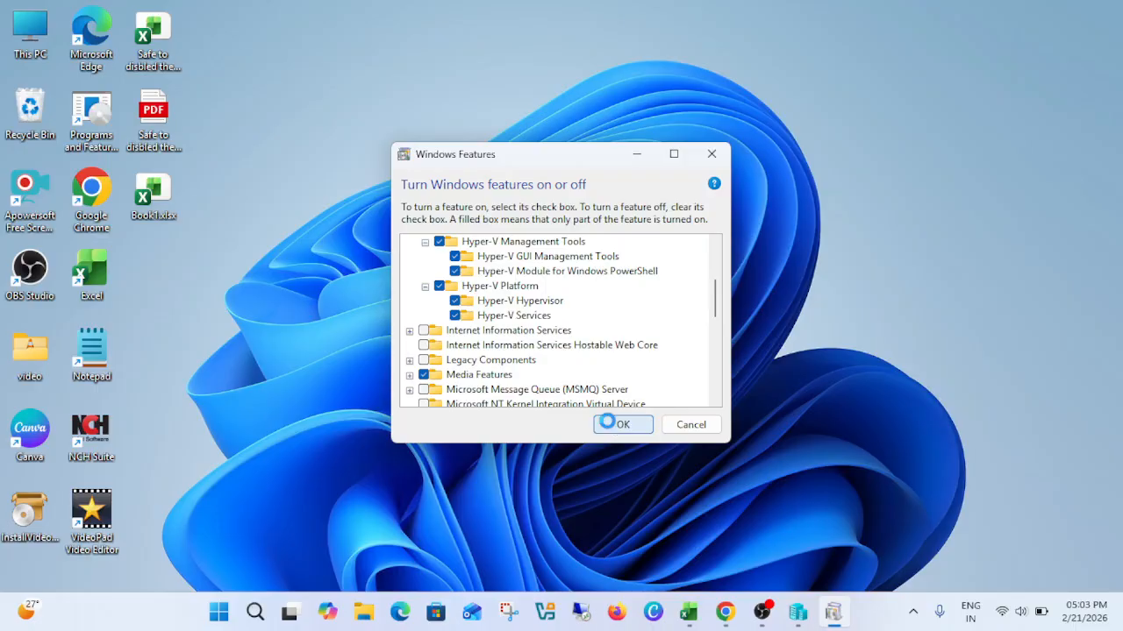
left_click(612, 426)
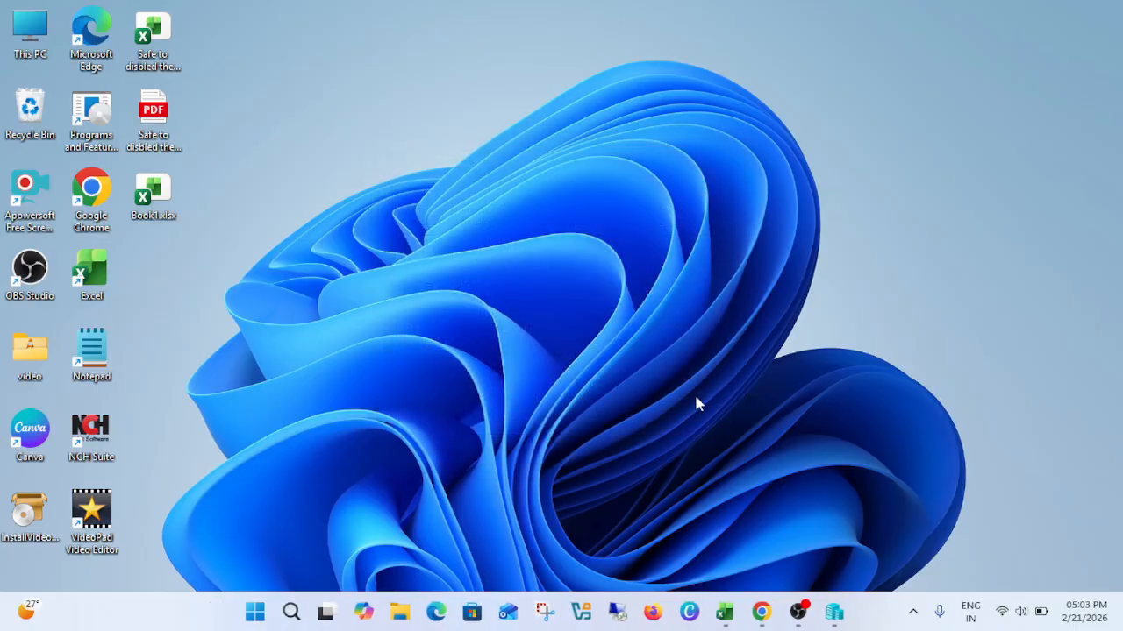
Step: Switch back to Hyper-V Manager, maximise it, and connect to the existing New Virtual Machine and start it
left_click(834, 612)
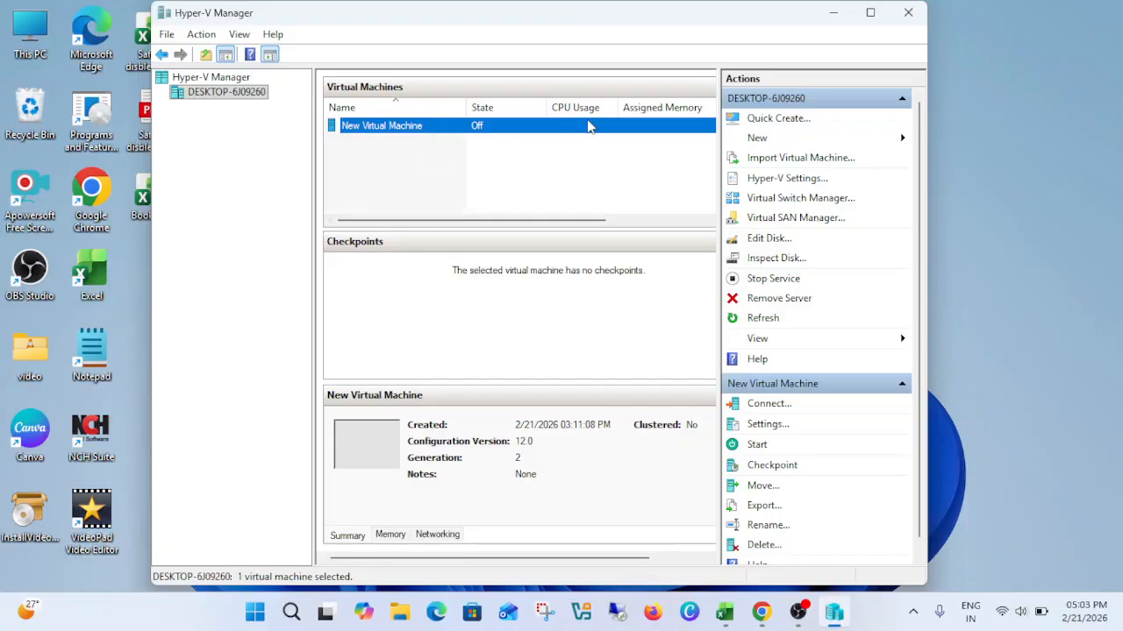
left_click(870, 13)
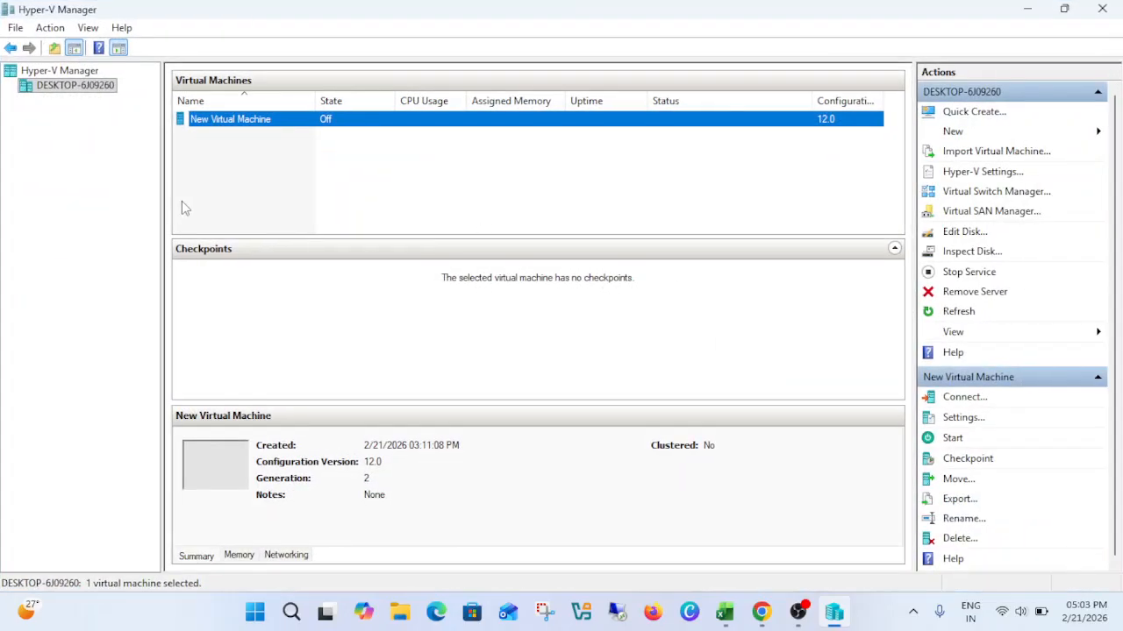
right_click(330, 123)
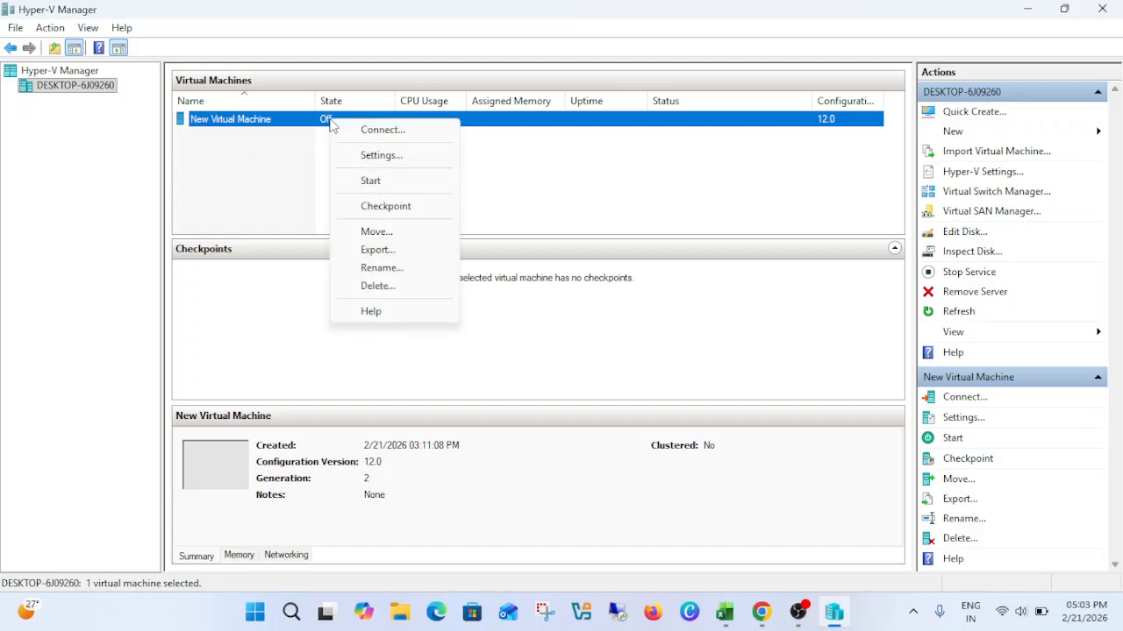
left_click(373, 133)
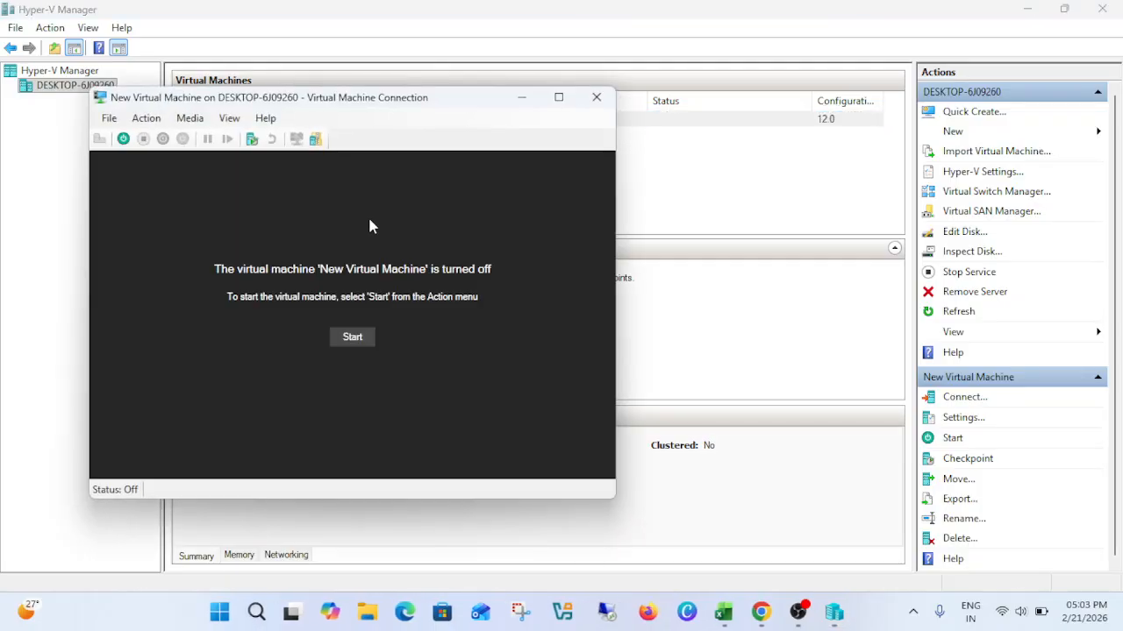
left_click(356, 338)
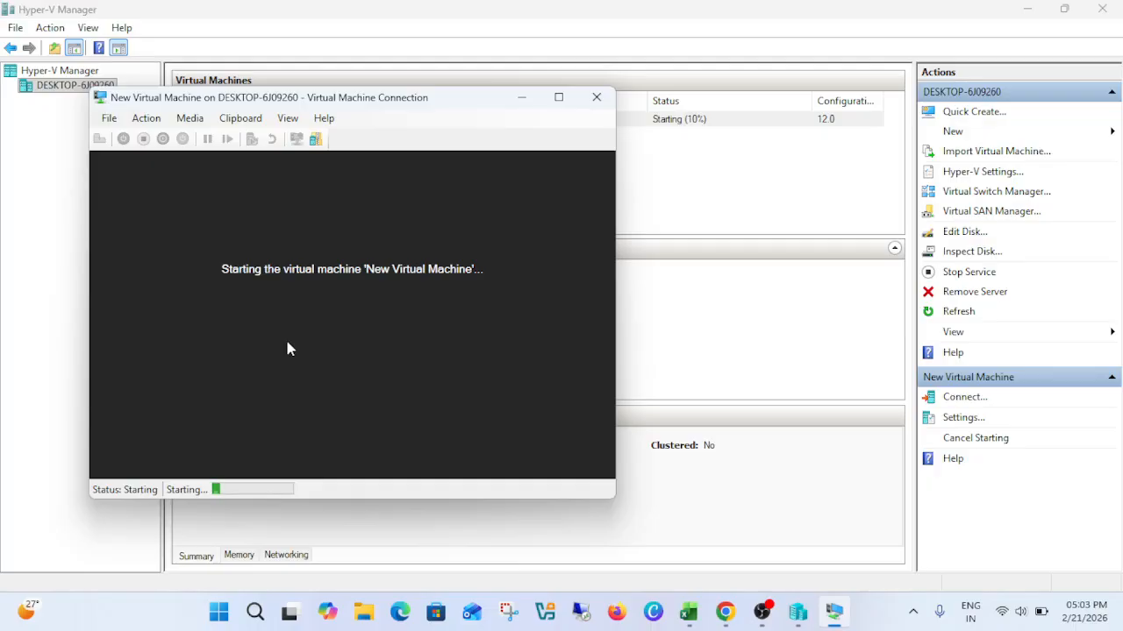
Step: Look through the clipboard, DVD drive media and power action commands of the virtual machine's connection window, and close the window
left_click_drag(416, 103, 517, 109)
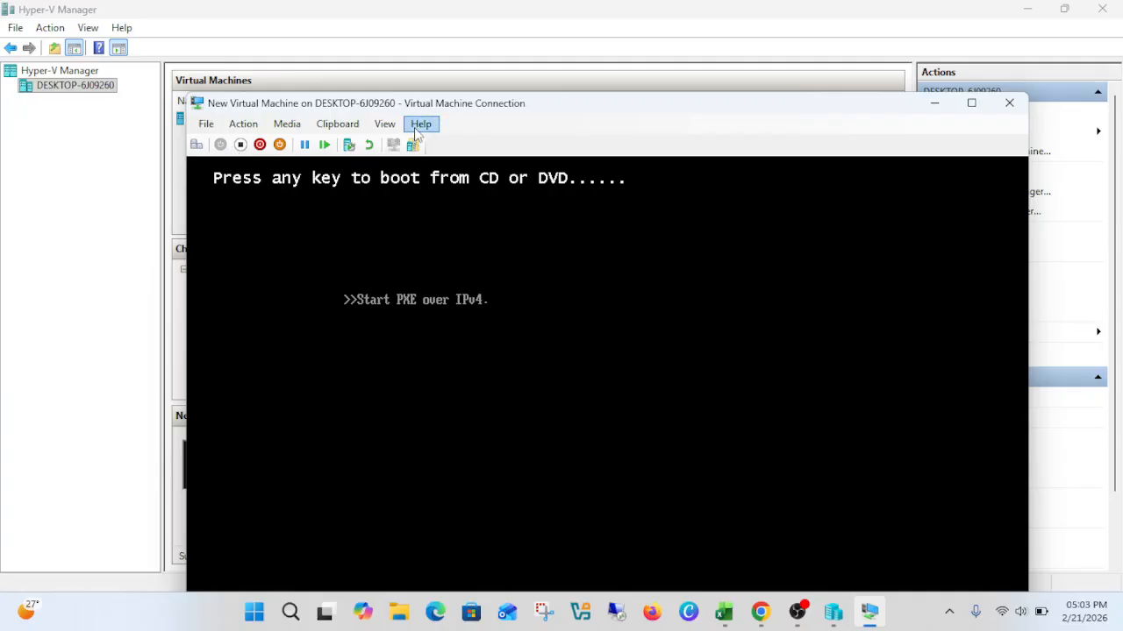
left_click(386, 125)
mouse_move(361, 128)
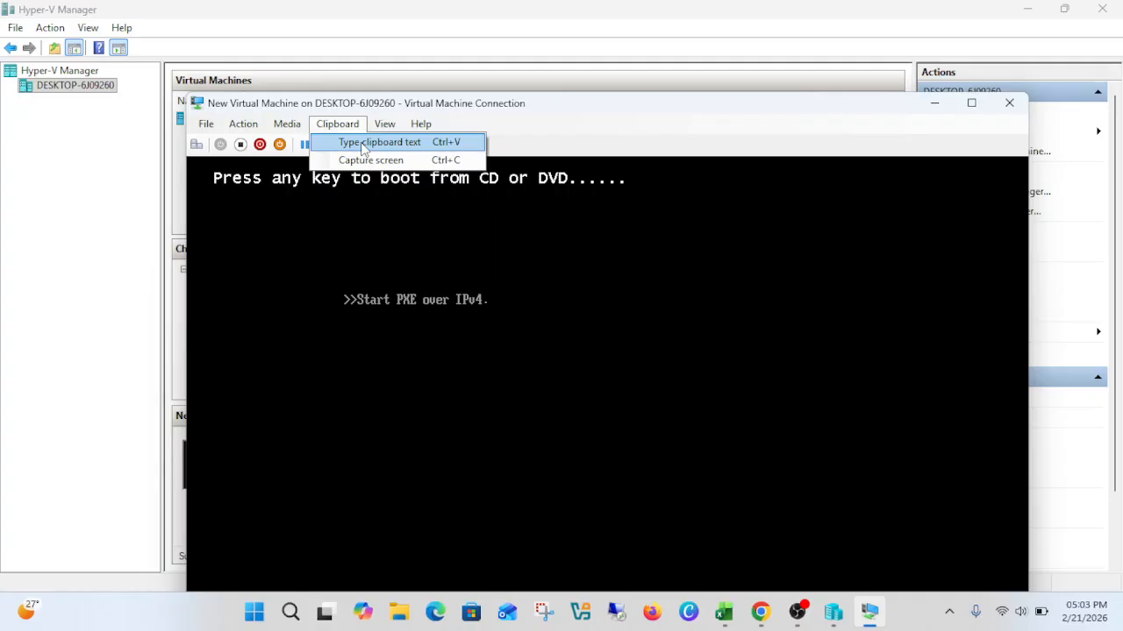
left_click(363, 146)
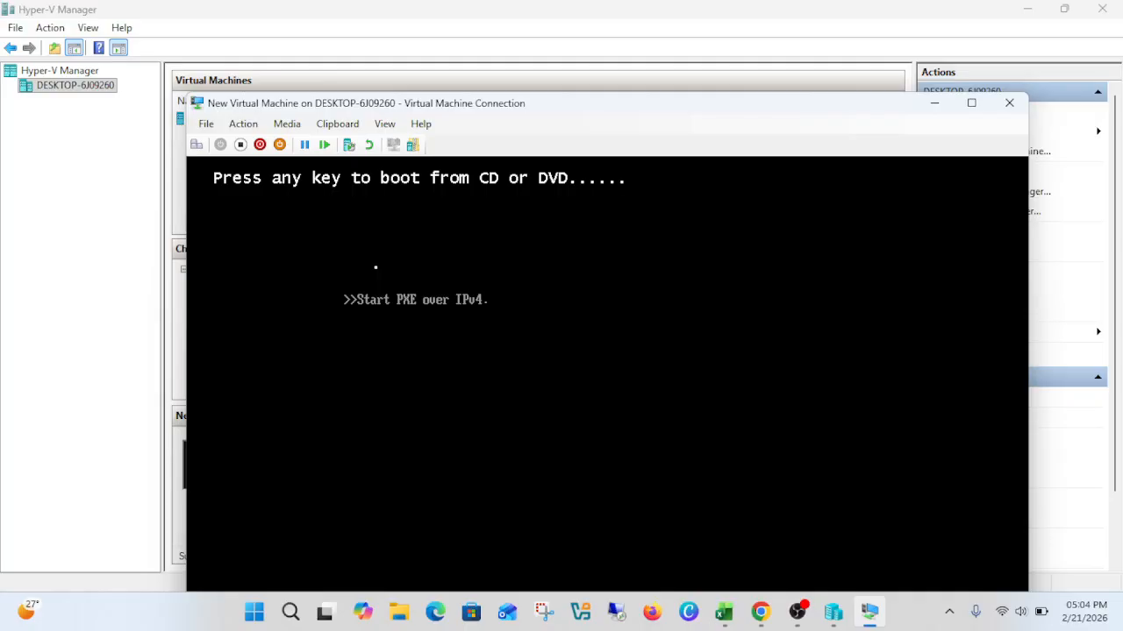
left_click(279, 127)
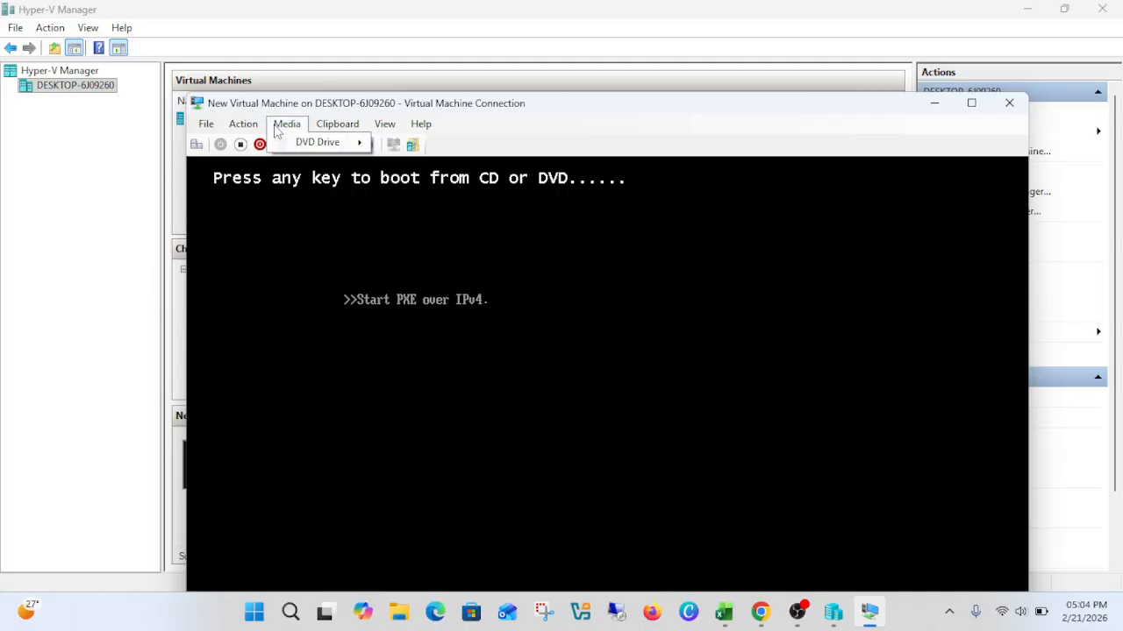
mouse_move(327, 146)
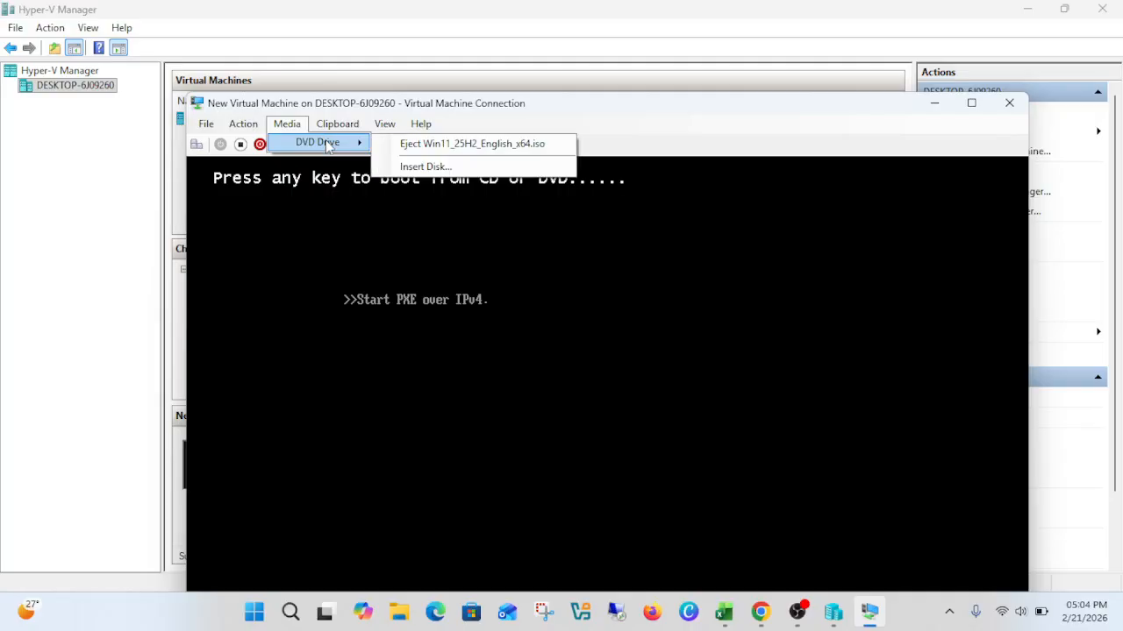
mouse_move(253, 129)
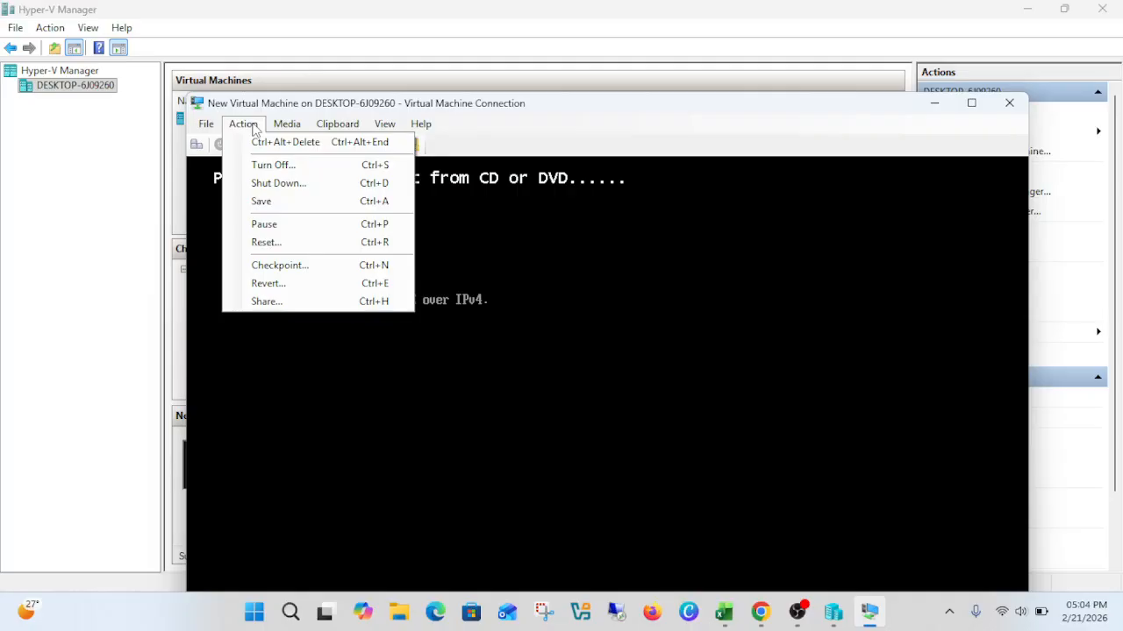
left_click(208, 129)
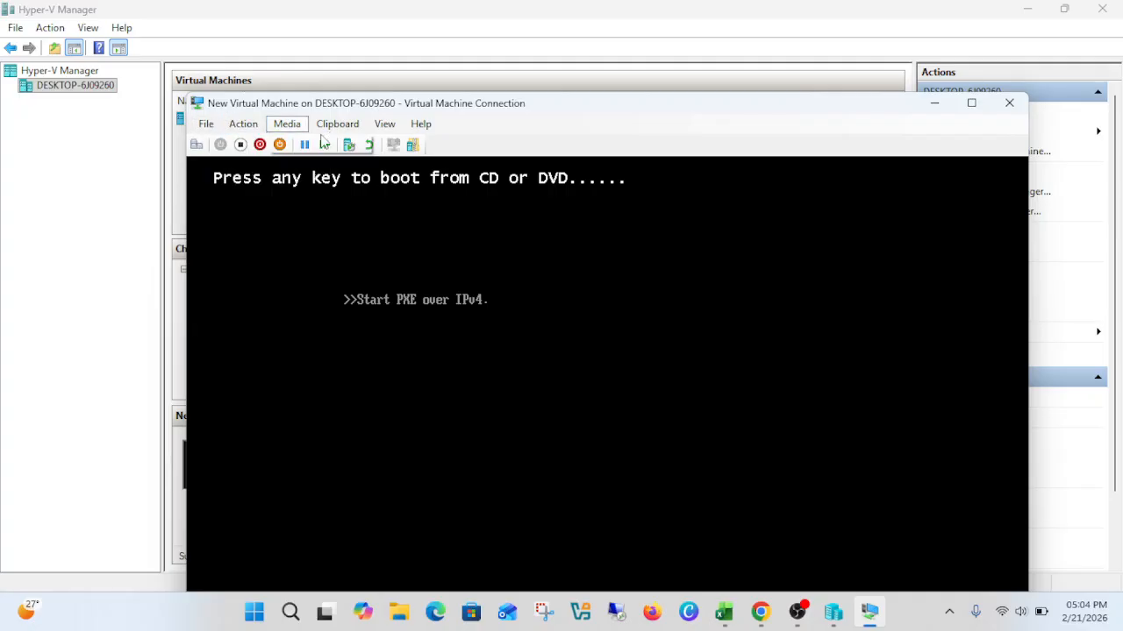
left_click(1008, 102)
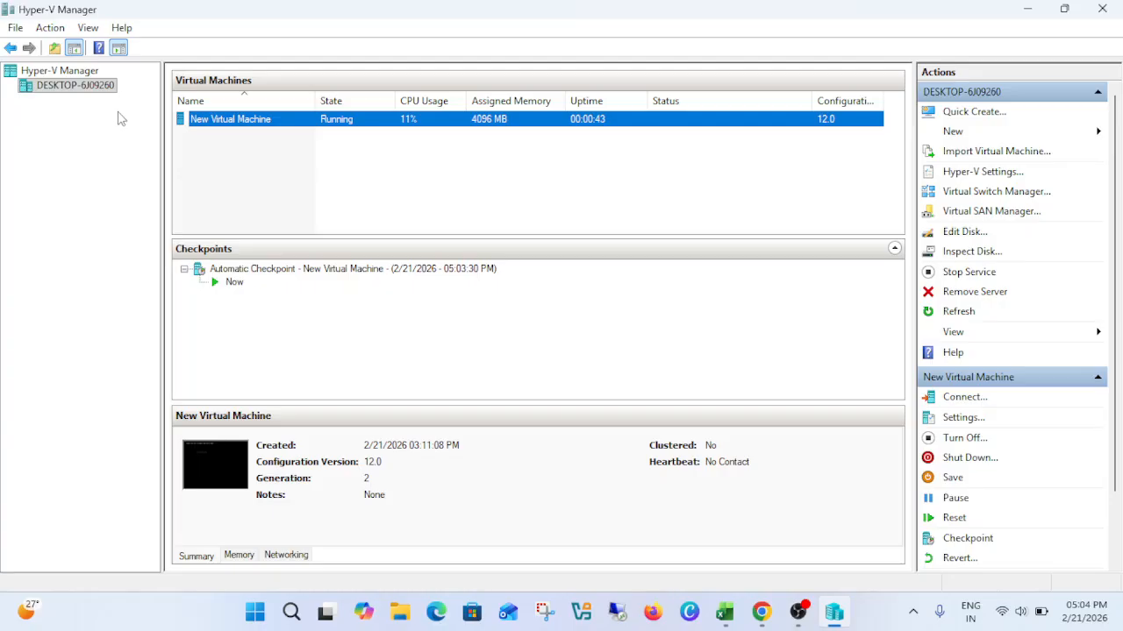
Step: Turn off the running New Virtual Machine and delete it from the server
right_click(308, 127)
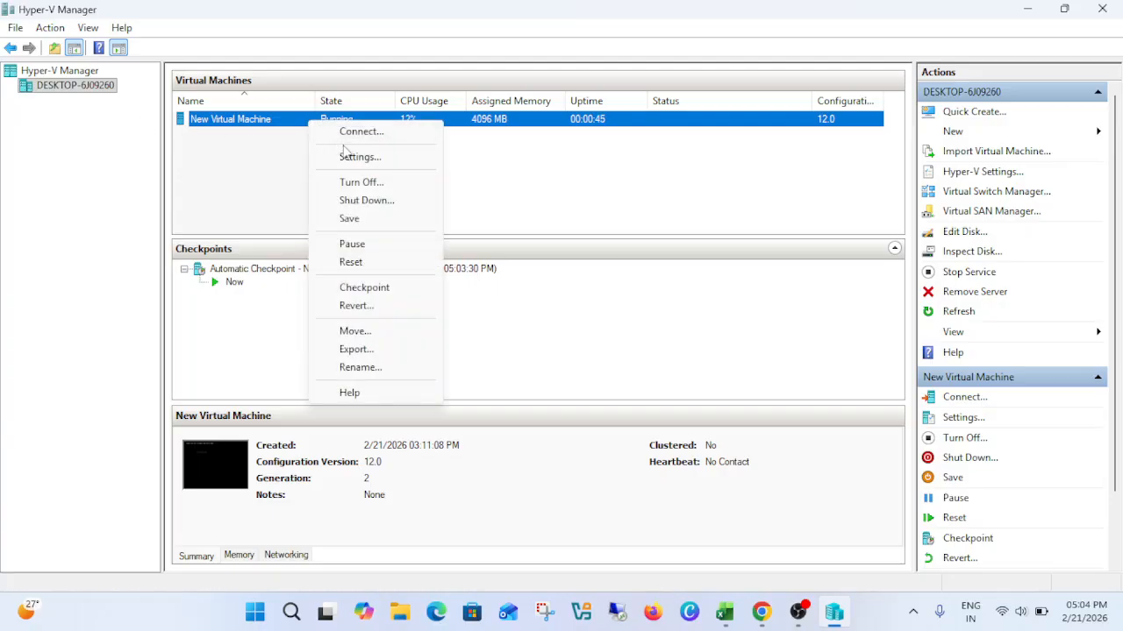
left_click(366, 181)
right_click(302, 120)
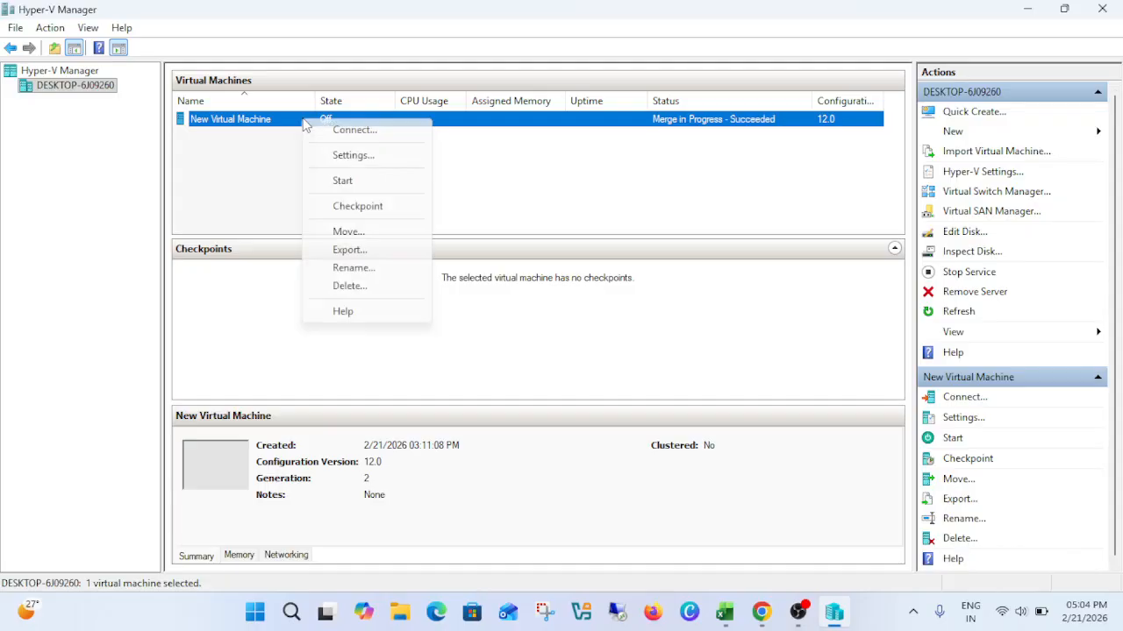
left_click(363, 287)
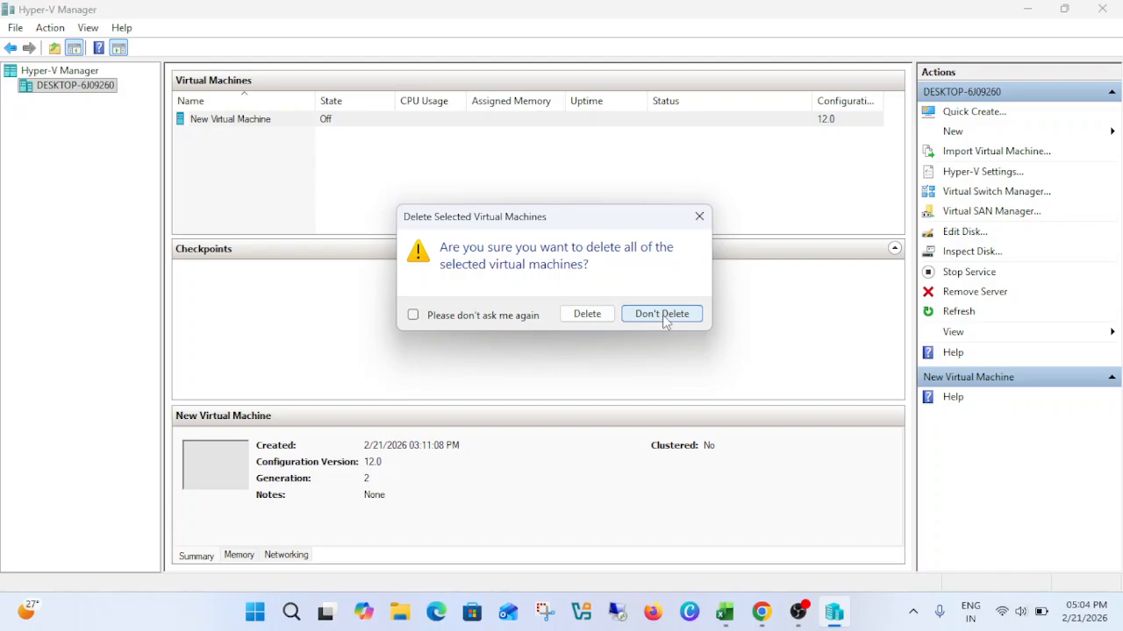
left_click(586, 316)
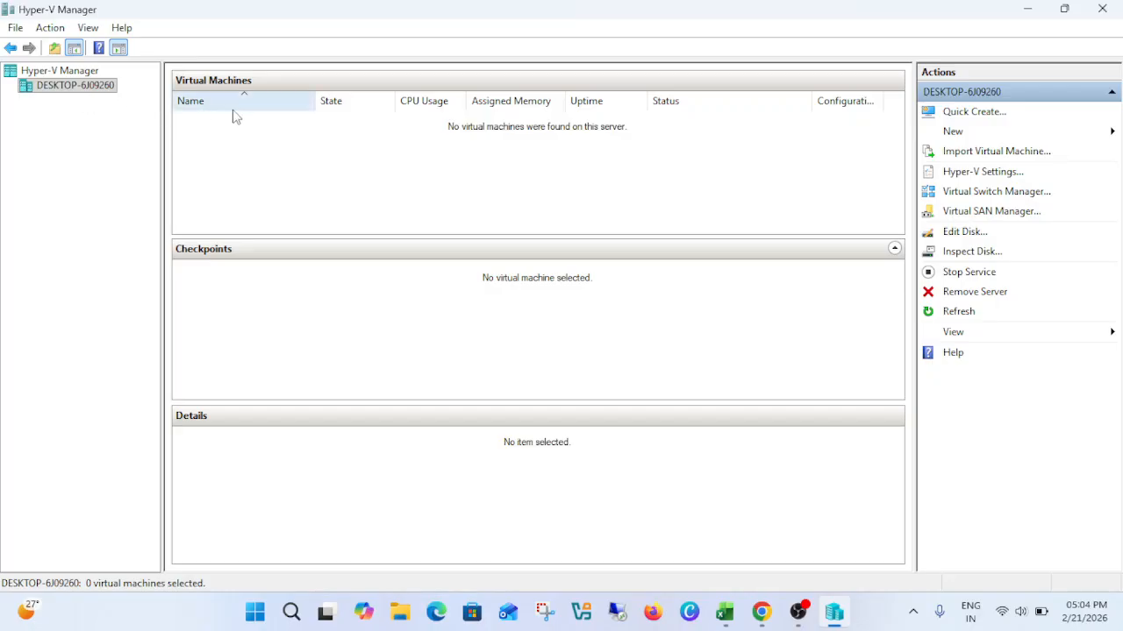
Step: Start creating a new virtual machine with a custom configuration and name it Windows11
left_click(959, 141)
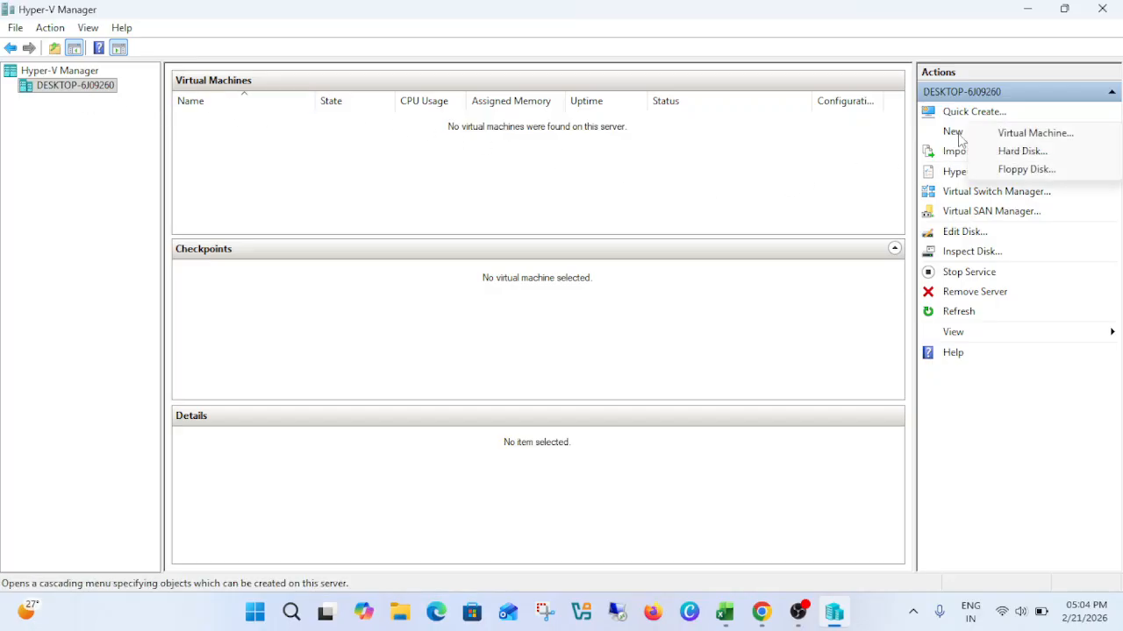
left_click(1049, 137)
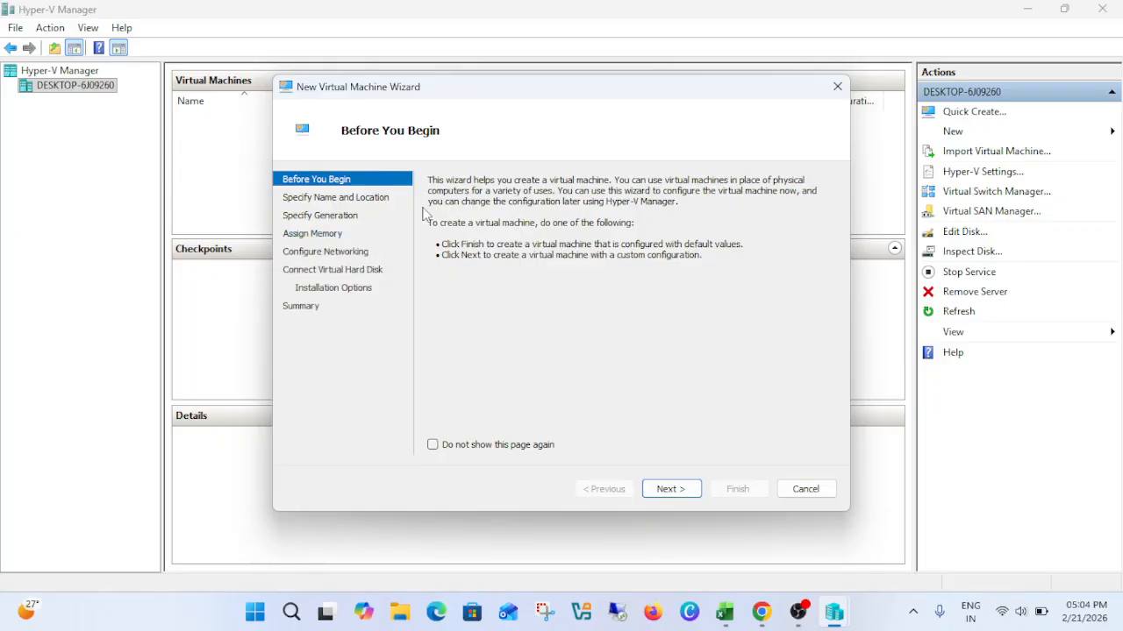
left_click(669, 492)
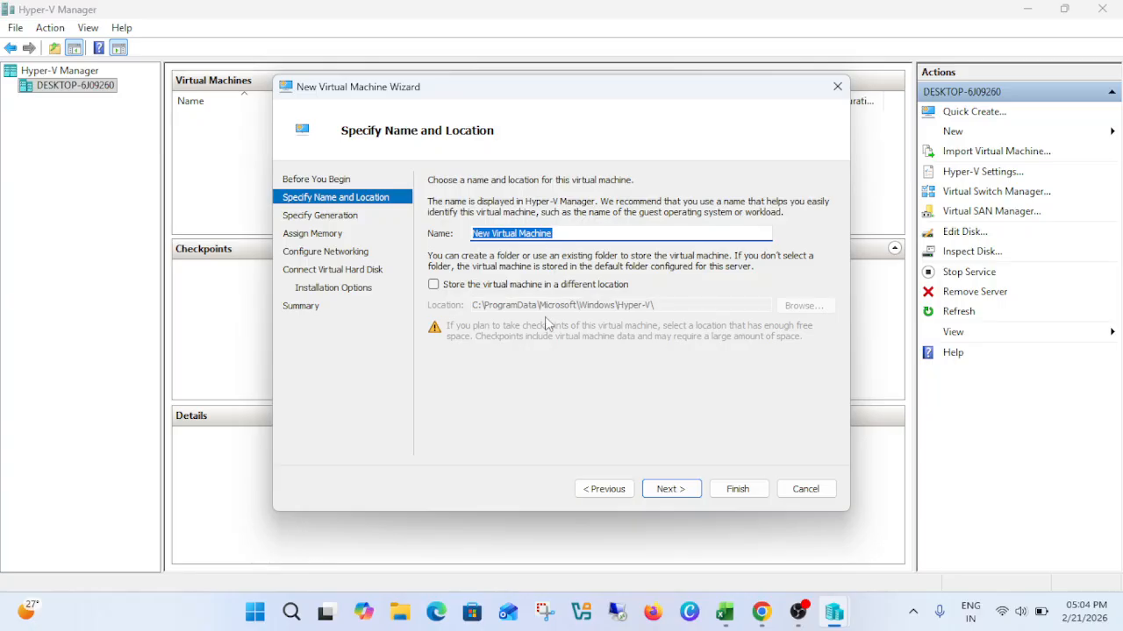
type("Wi")
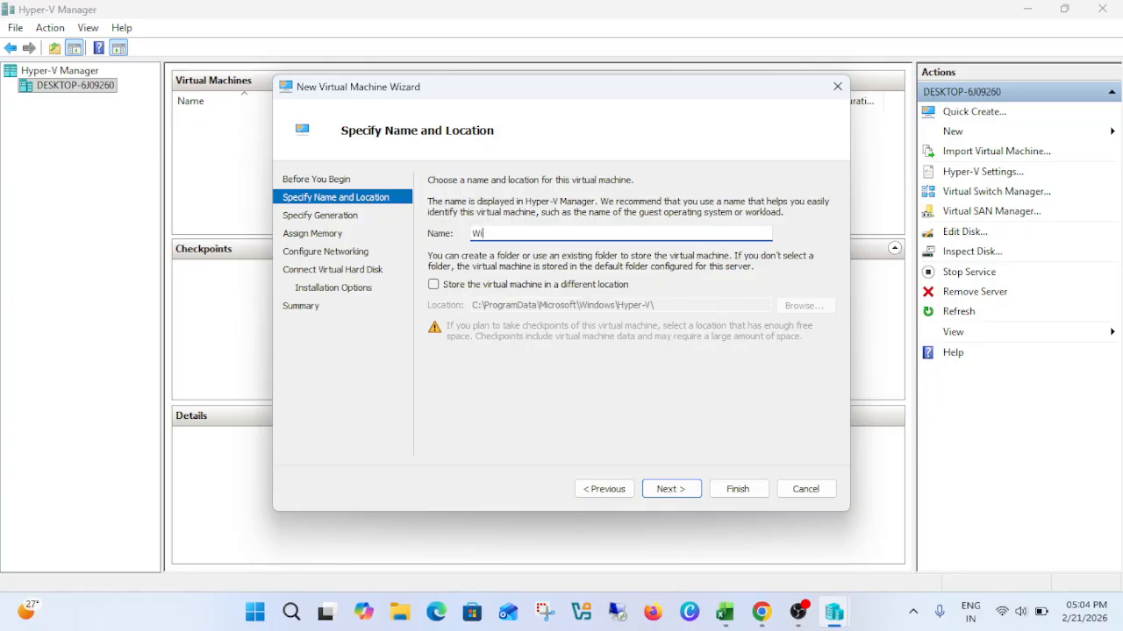
type("ndows11")
Step: Enable storing the virtual machine in a different location, keep the path C:\ProgramData\Microsoft\Windows\Hyper-V\, and continue to the generation choice
left_click(433, 285)
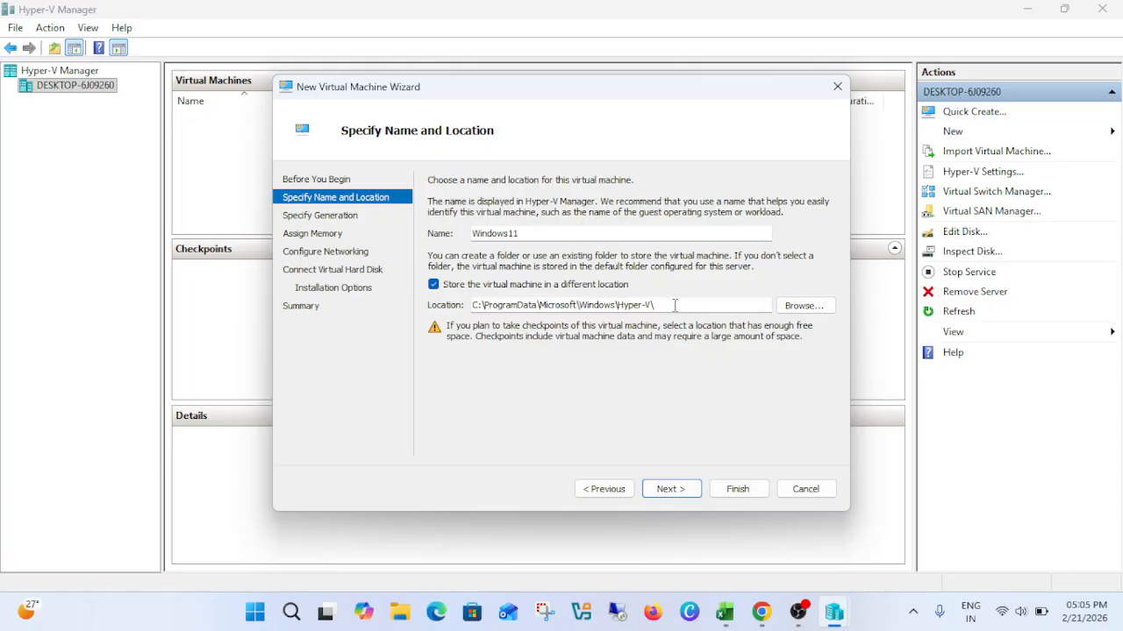
left_click_drag(675, 305, 434, 300)
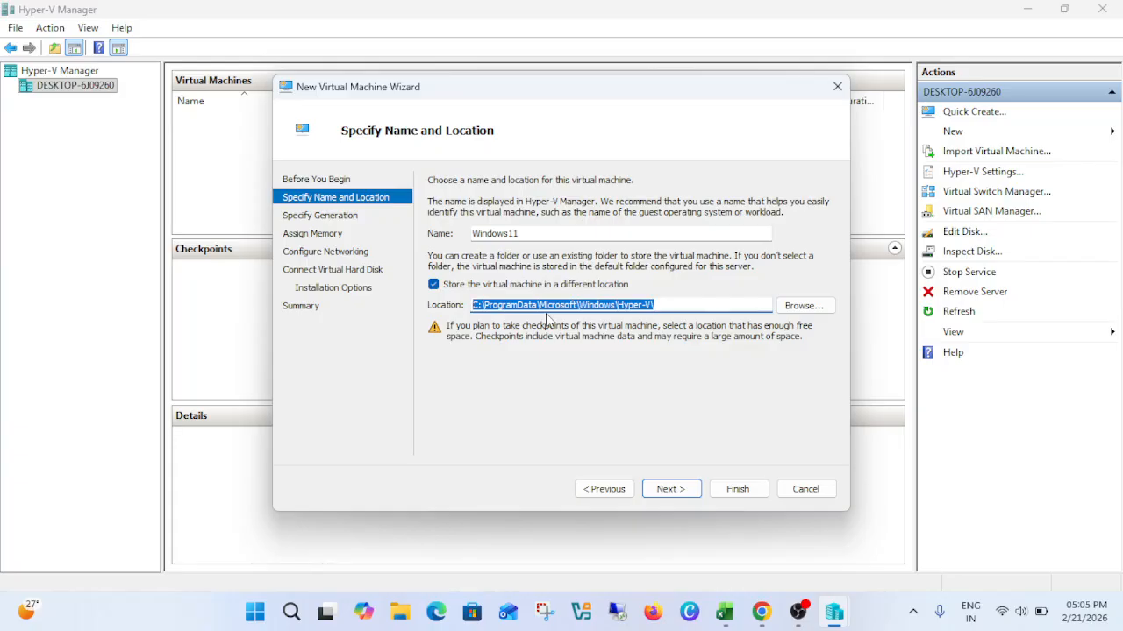
left_click(681, 306)
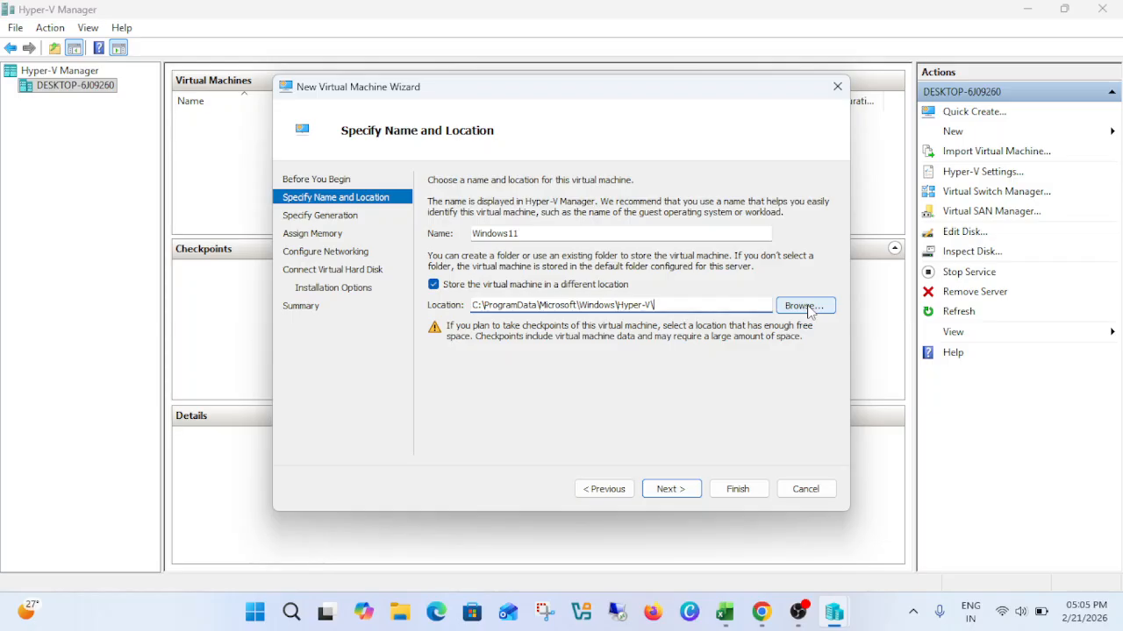
left_click(684, 490)
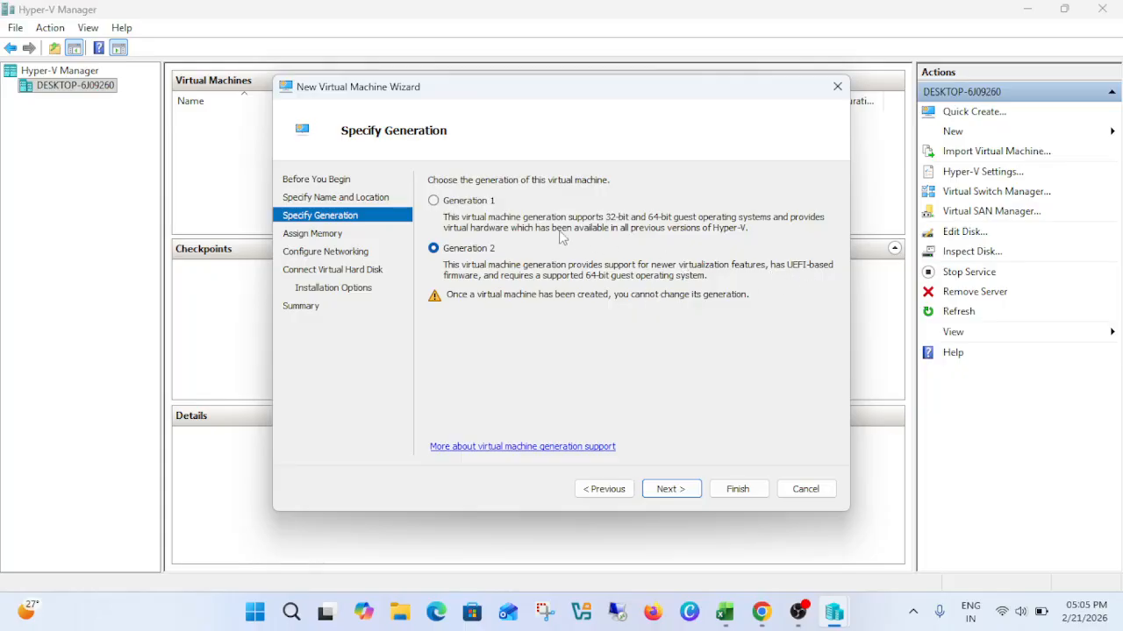
Step: Choose Generation 1 for the new virtual machine and continue to the memory assignment
left_click(441, 204)
left_click(438, 251)
left_click(433, 201)
left_click(682, 489)
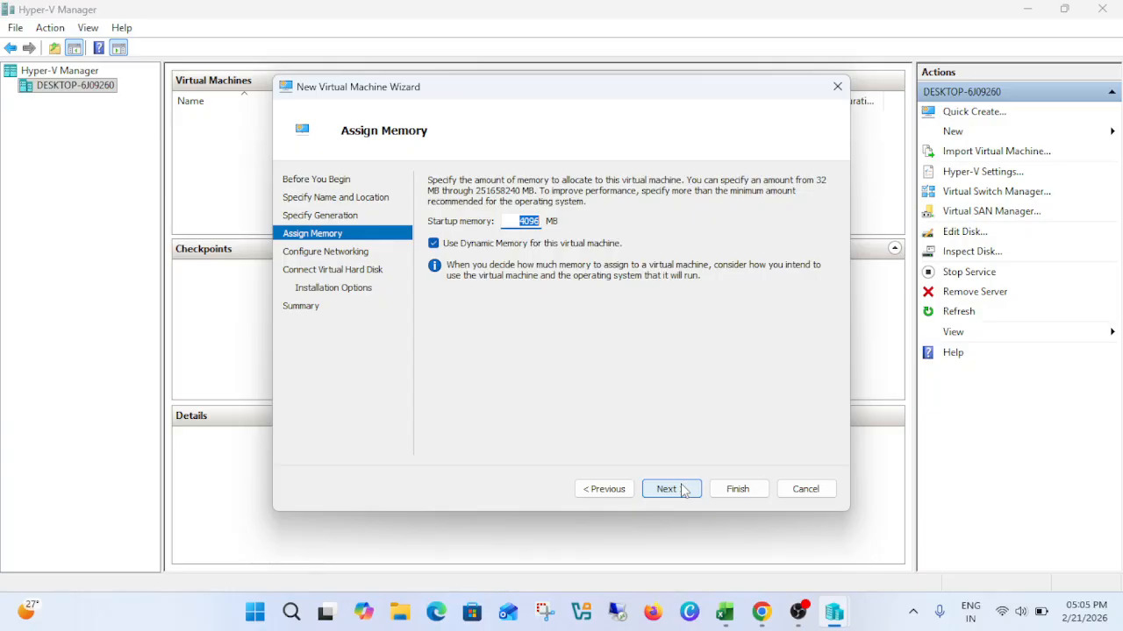
Step: Open Task Manager, examine the host computer's memory performance in a maximised window, and close it
left_click(516, 224)
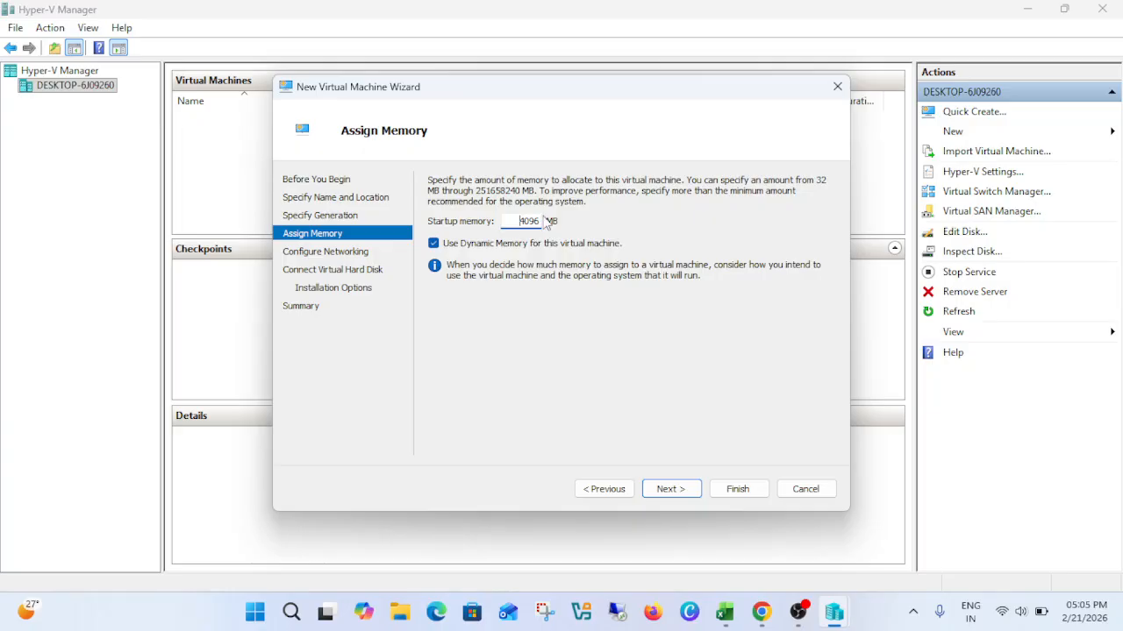
right_click(874, 613)
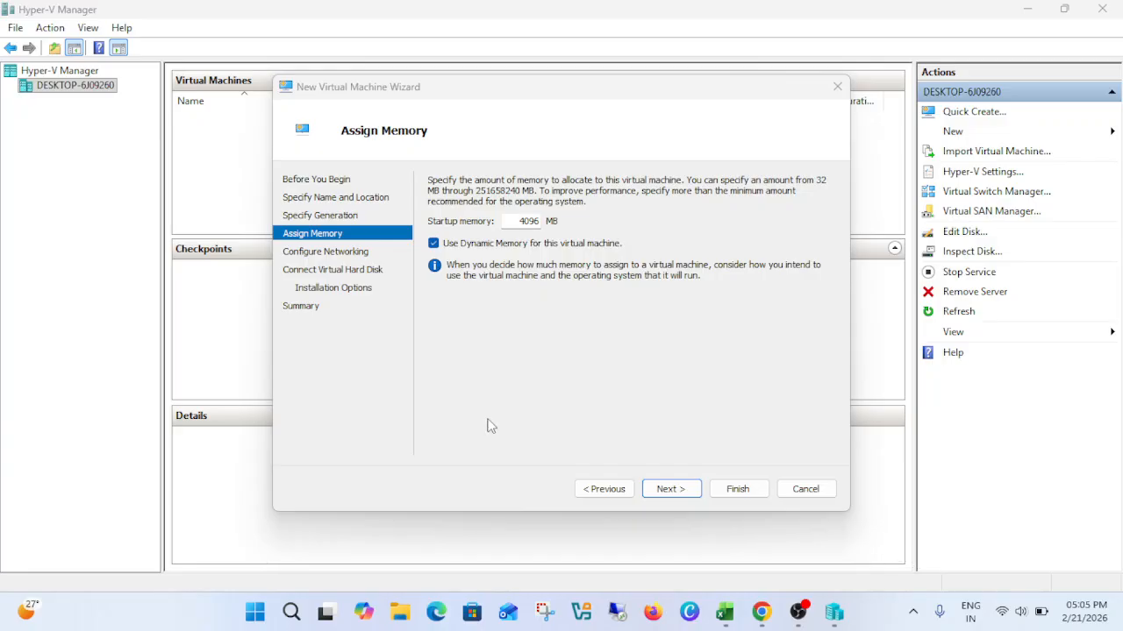
key("ctrl+shift+Escape")
left_click(353, 209)
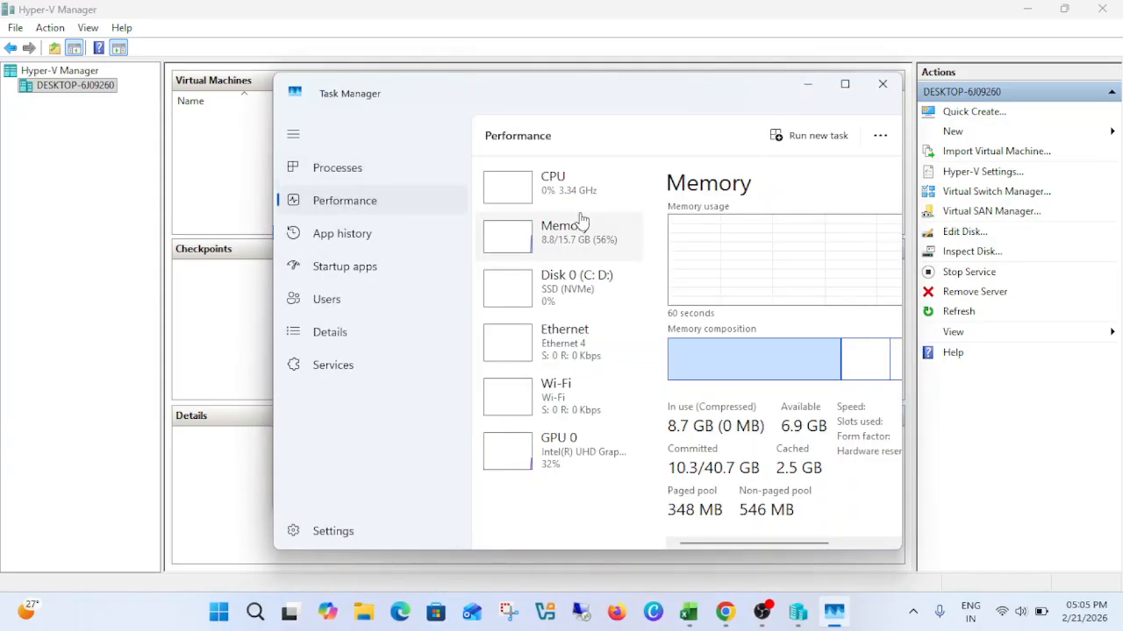
left_click(844, 85)
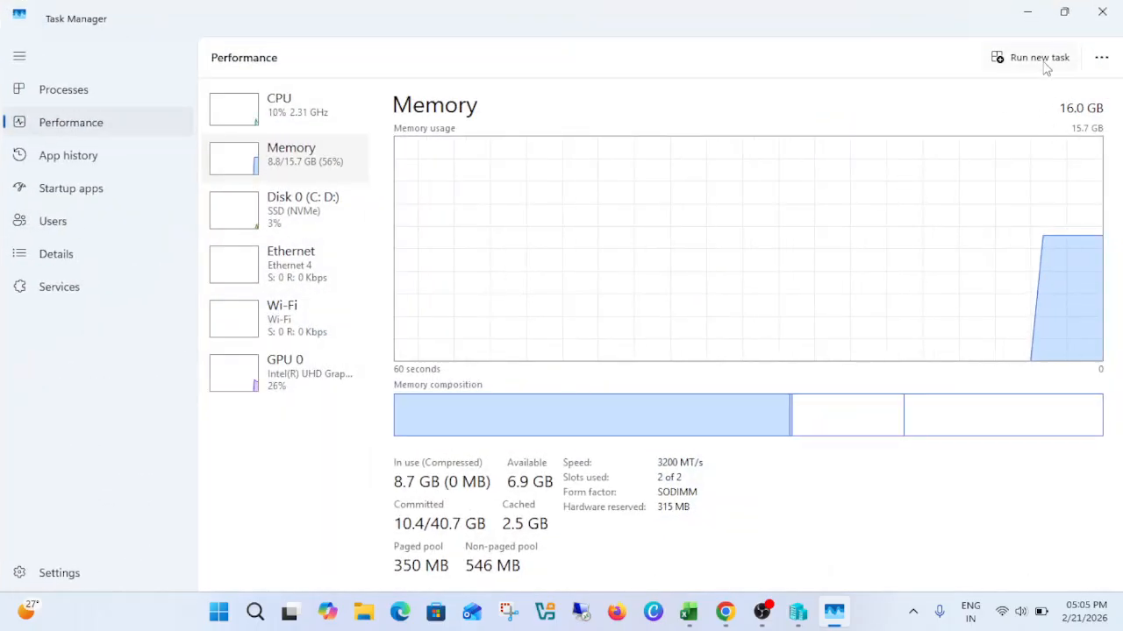
left_click(1102, 13)
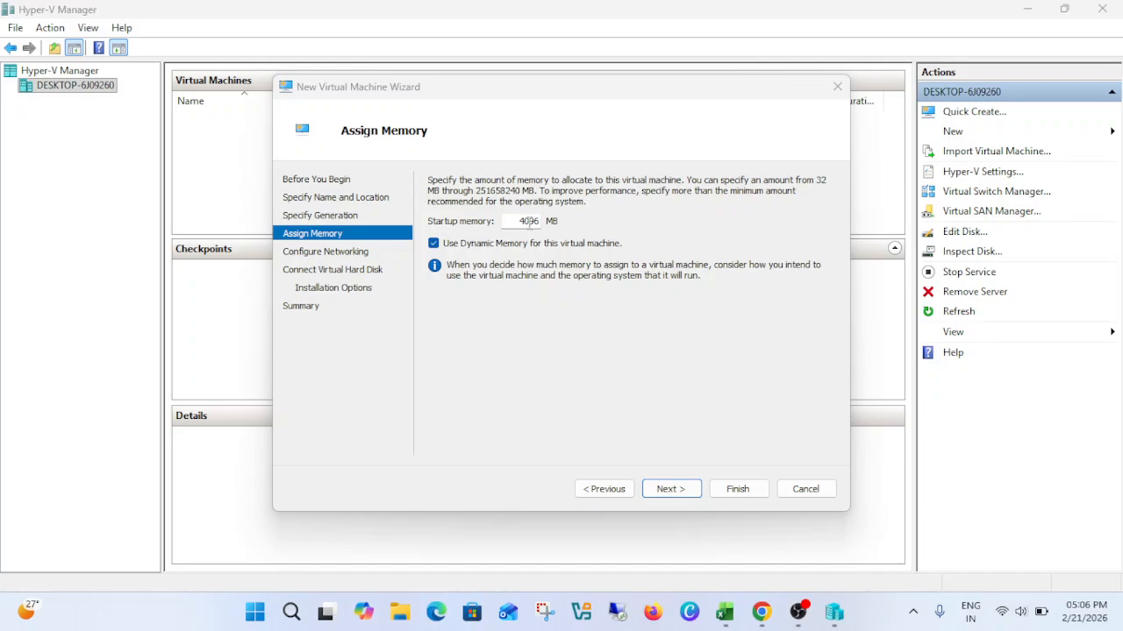
Step: Set the virtual machine's startup memory to 9000 MB and continue to the networking settings
left_click_drag(518, 223, 572, 224)
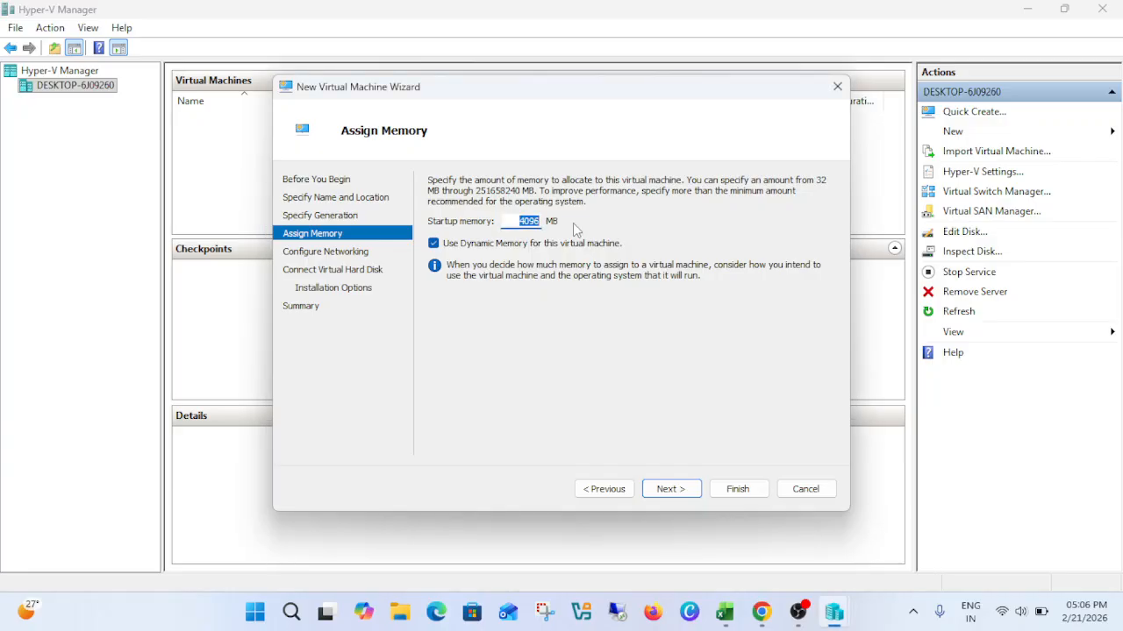
type("9000")
left_click(683, 491)
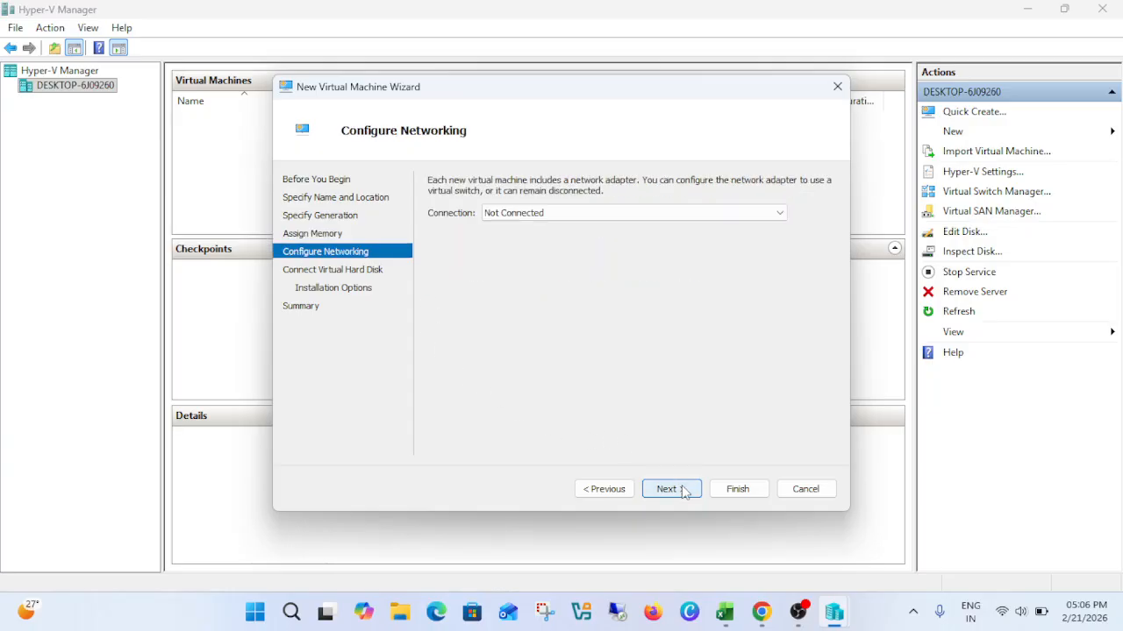
Step: Connect the virtual machine's network adapter to the Default Switch and continue to the virtual hard disk settings
left_click(509, 213)
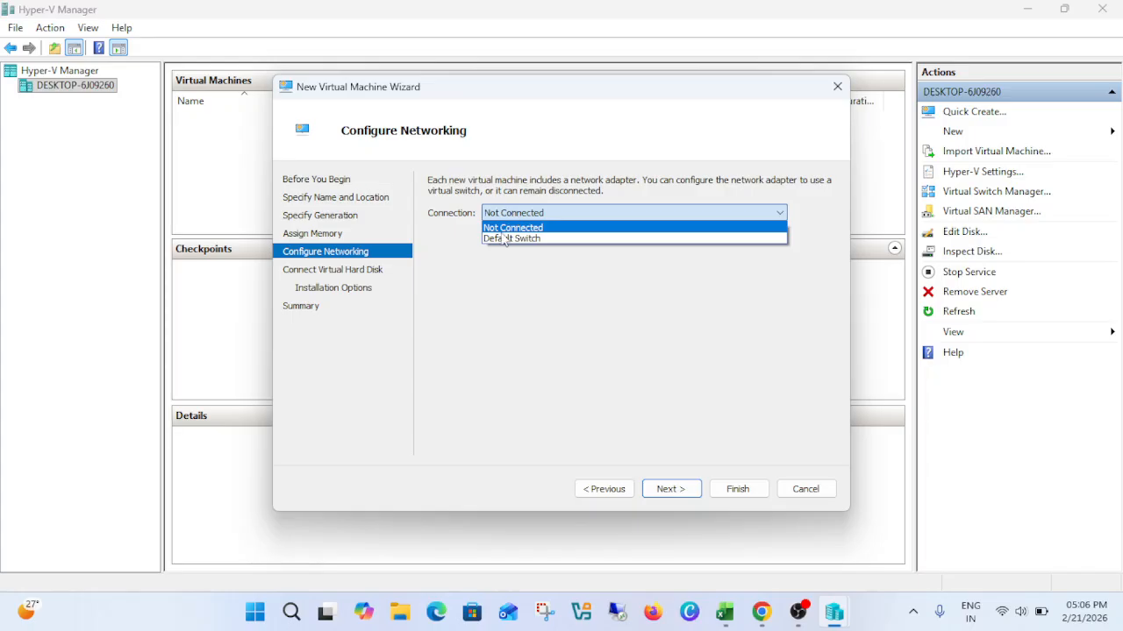
left_click(531, 238)
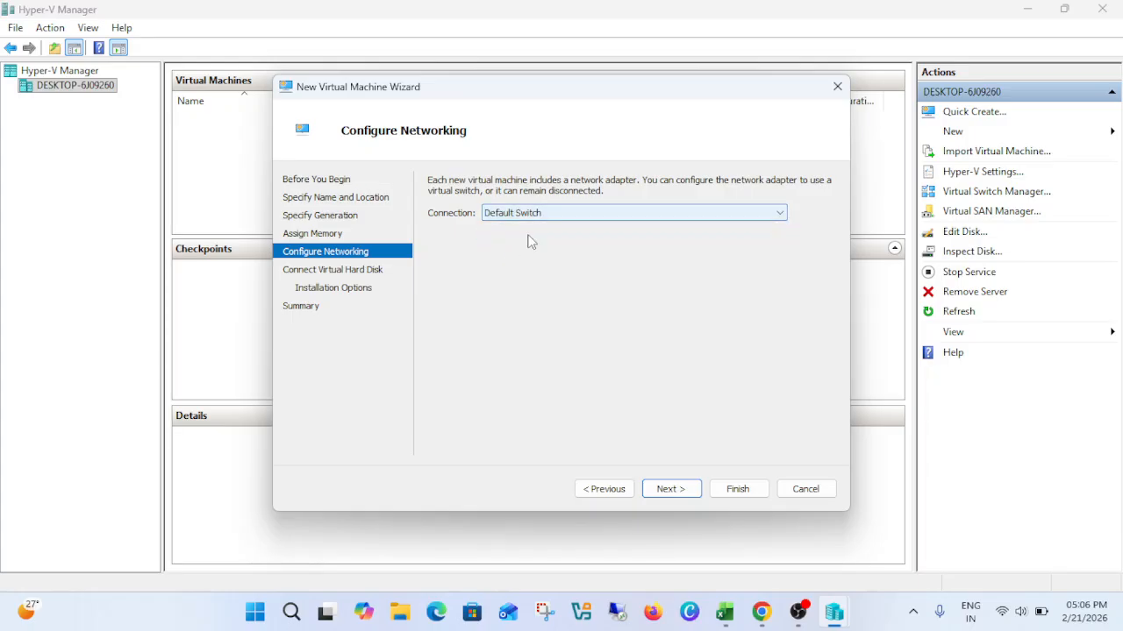
left_click(683, 497)
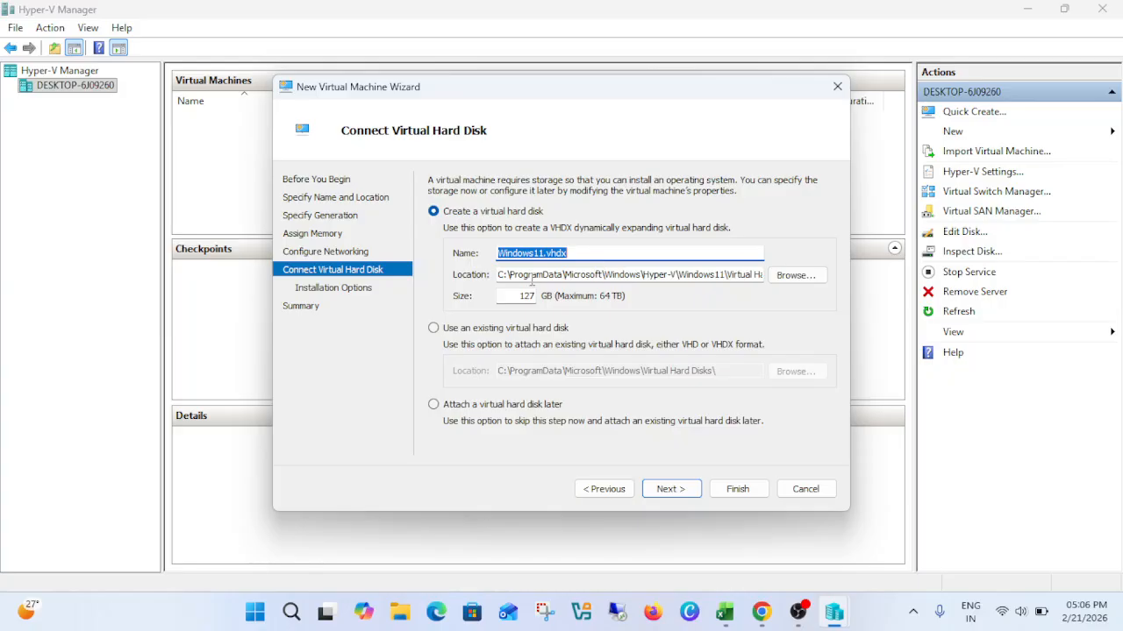
Step: Set the size of the new virtual hard disk Windows11.vhdx to 60 GB and continue to the installation options
left_click_drag(532, 276, 439, 267)
left_click_drag(515, 296, 550, 297)
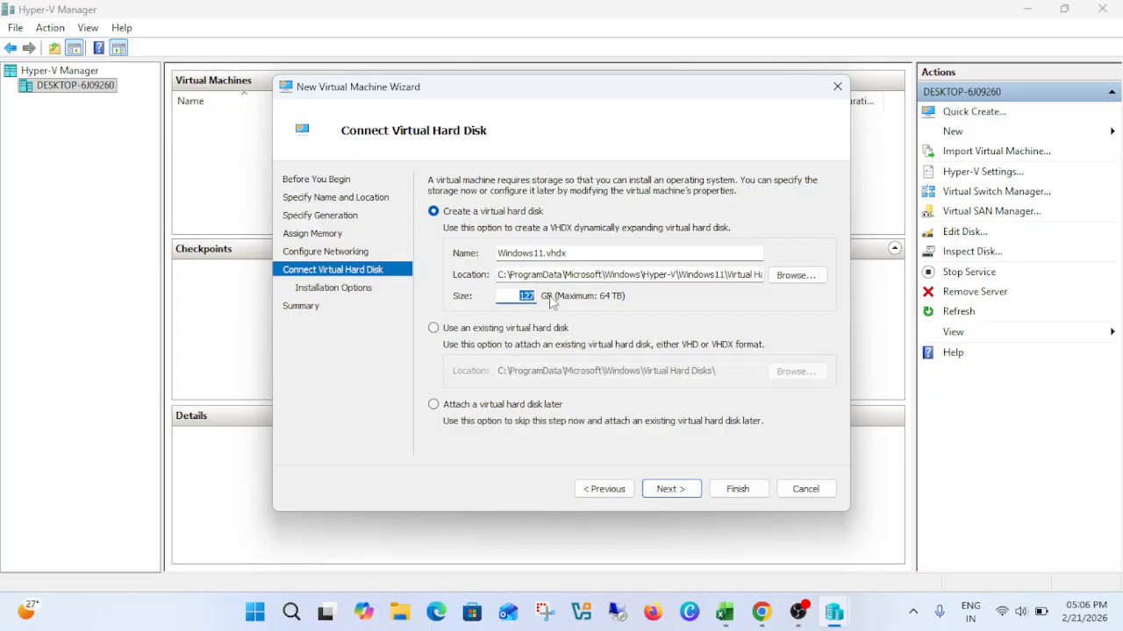
type("60")
left_click(684, 497)
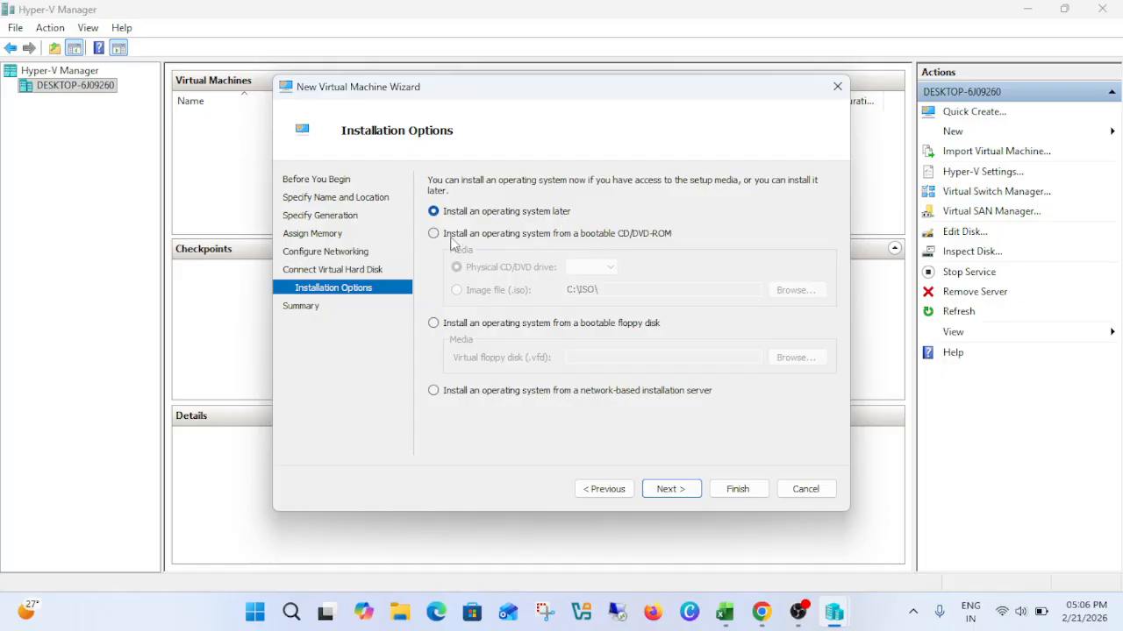
Step: Choose to install the operating system from the image file C:\ISO\Win11_25H2_English_x64.iso and finish creating the virtual machine
left_click(480, 237)
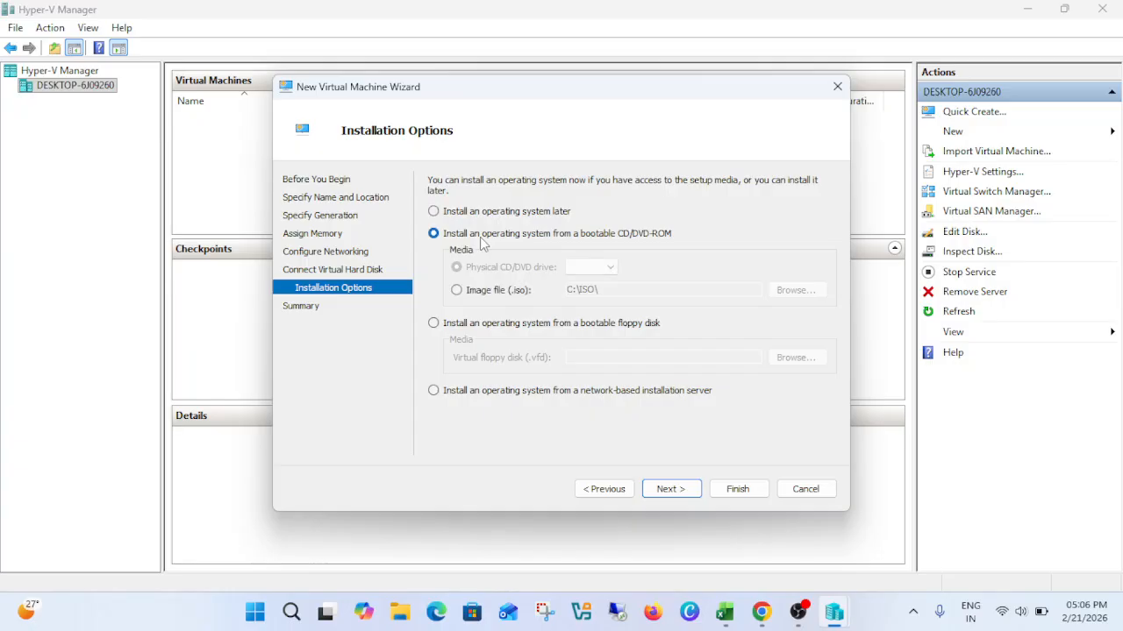
left_click(481, 297)
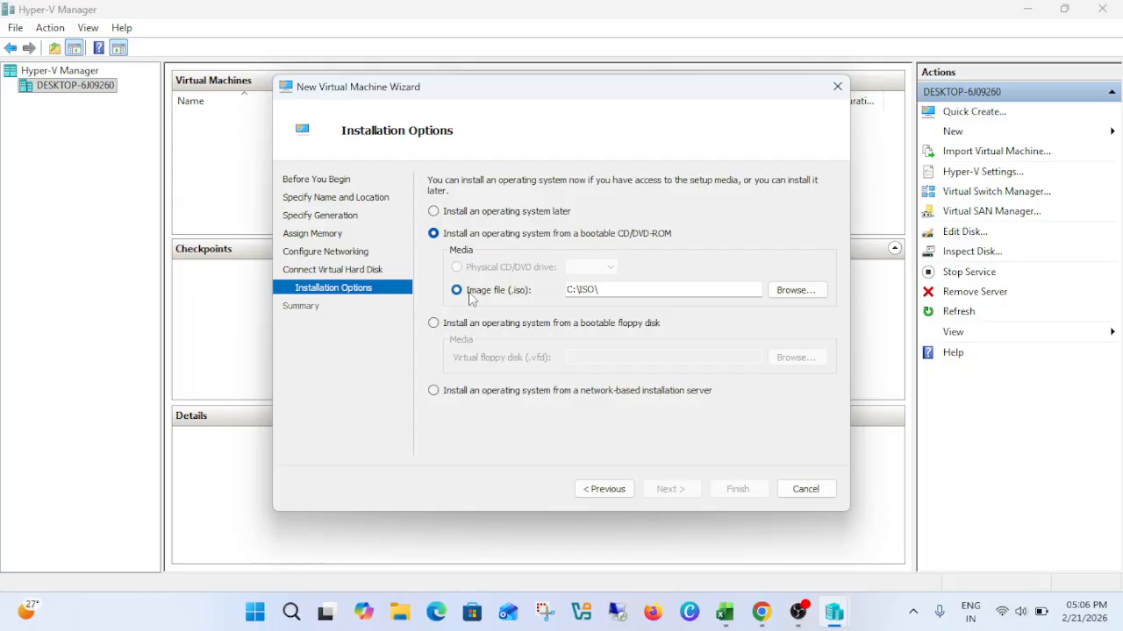
left_click(798, 291)
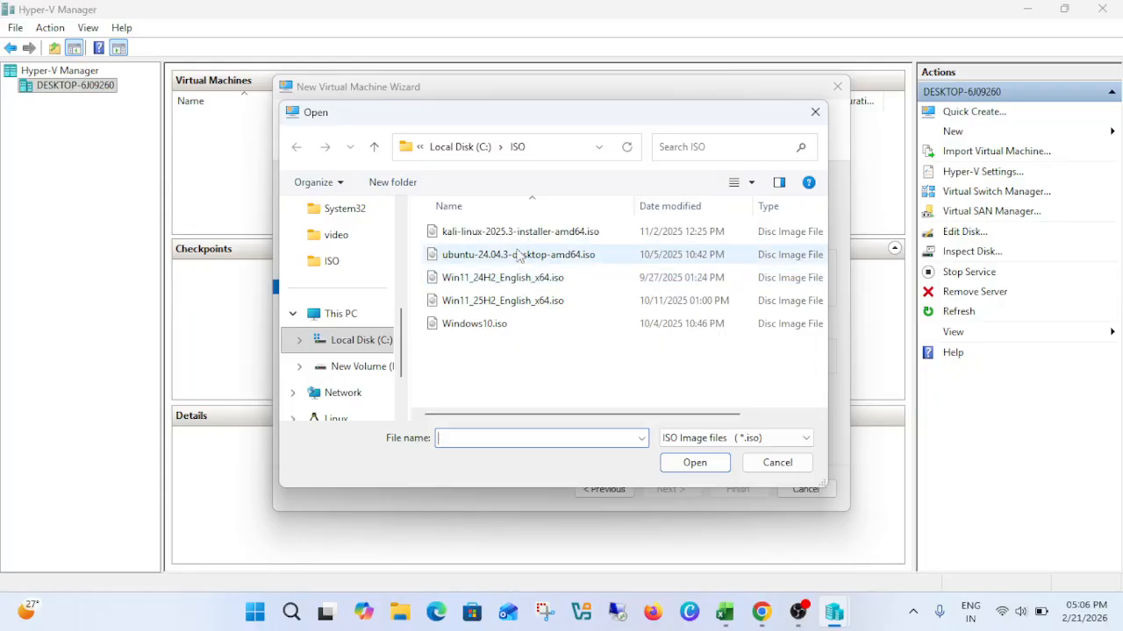
left_click(506, 305)
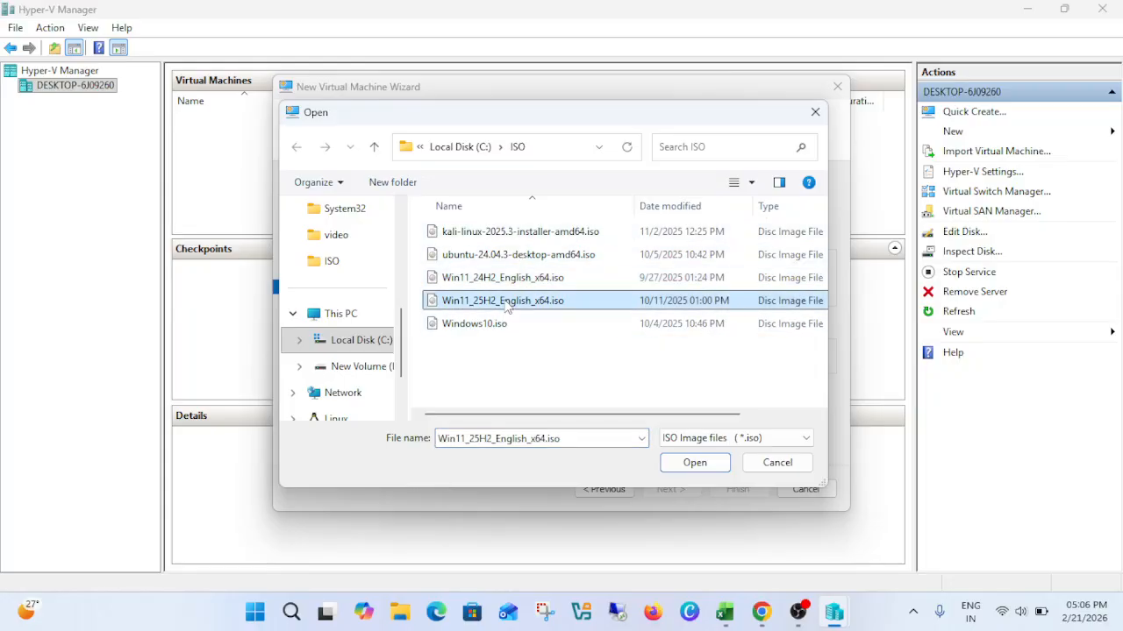
left_click(699, 464)
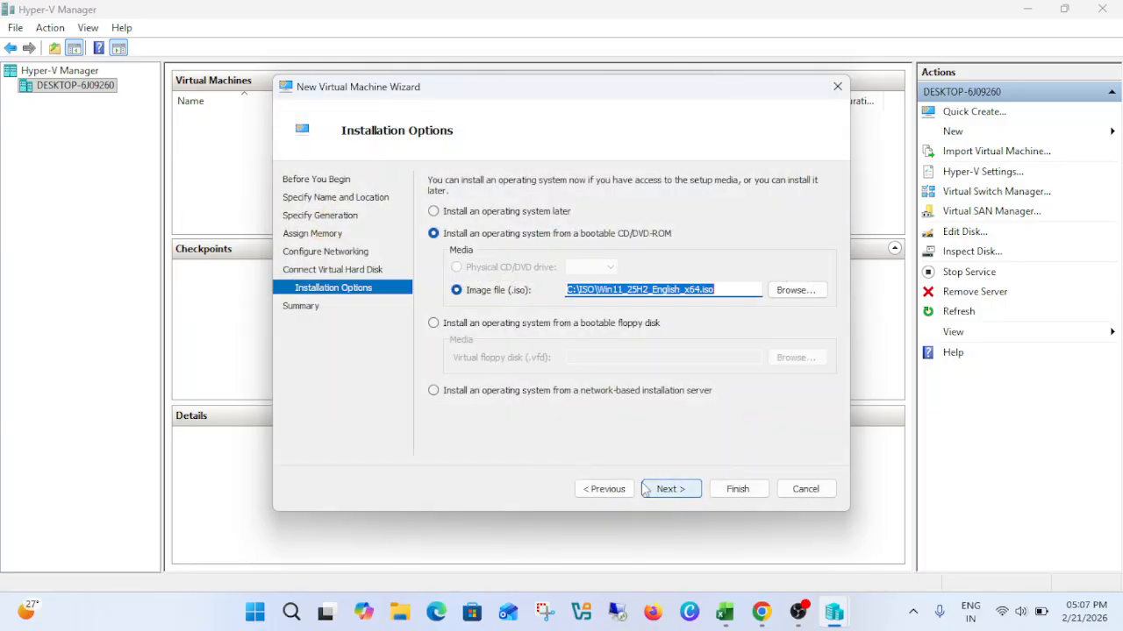
left_click(690, 494)
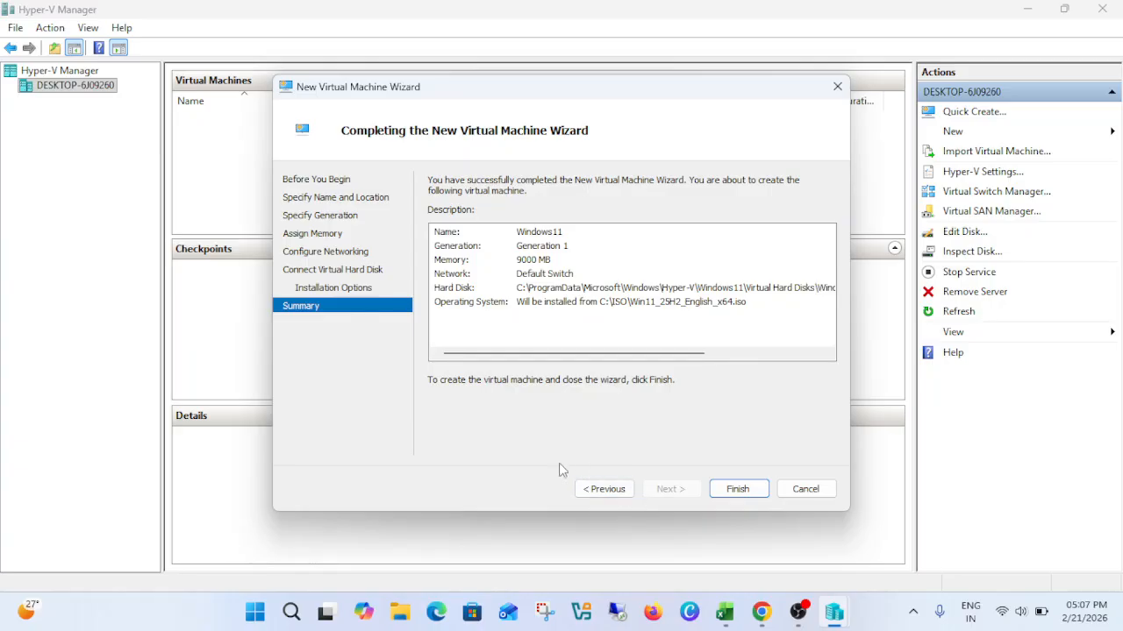
left_click(741, 492)
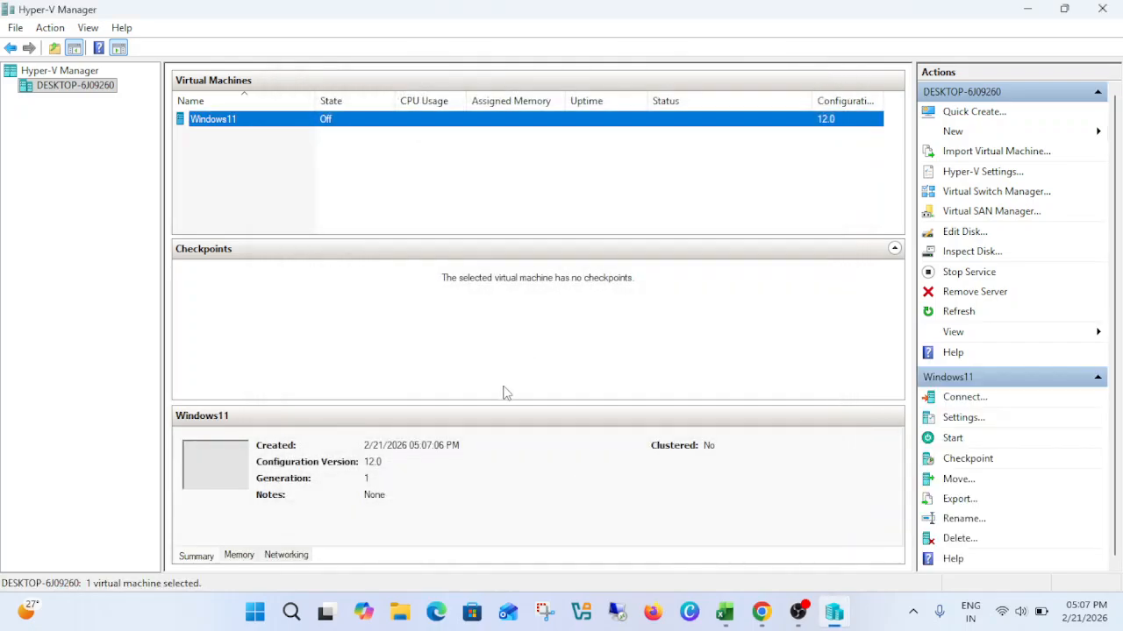
Step: Connect to the Windows11 virtual machine, start it, and maximise its connection window
right_click(312, 129)
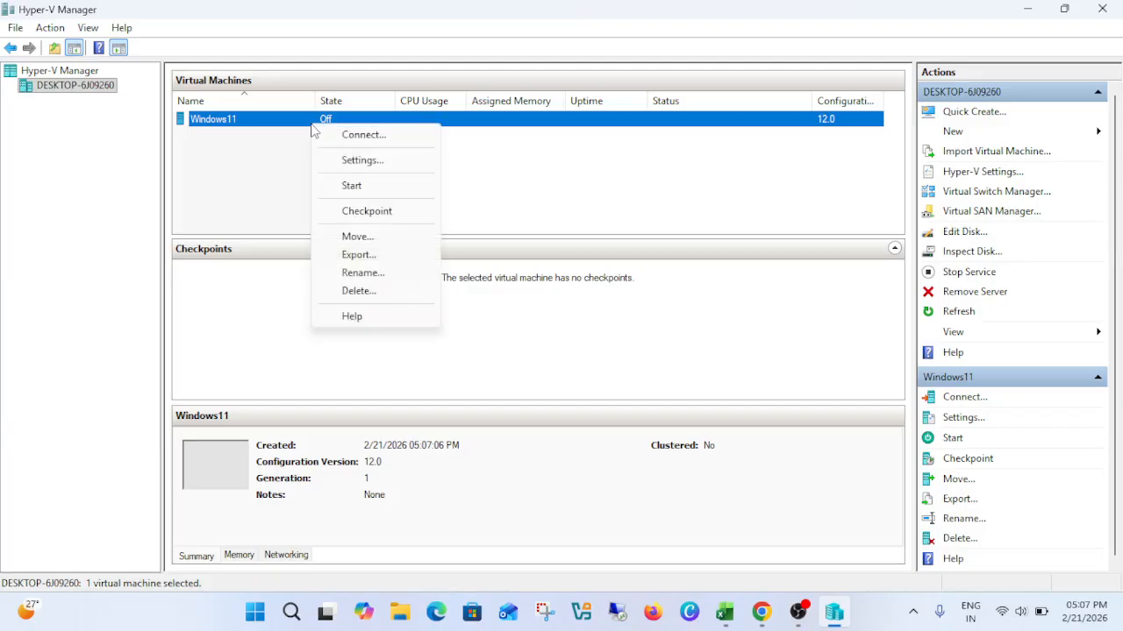
left_click(361, 136)
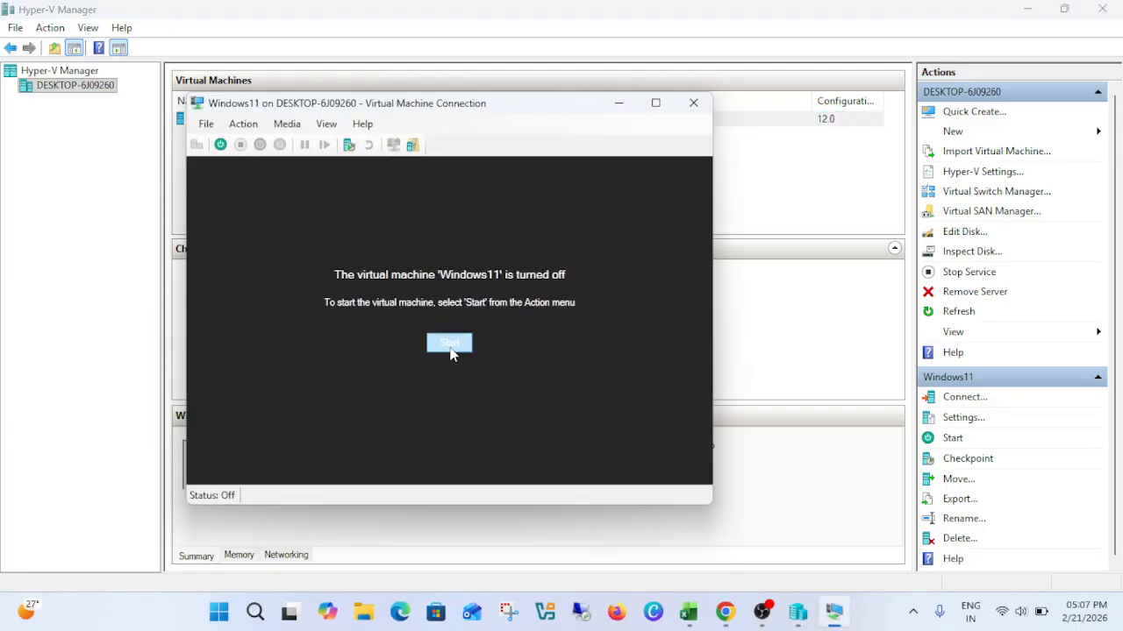
left_click(449, 344)
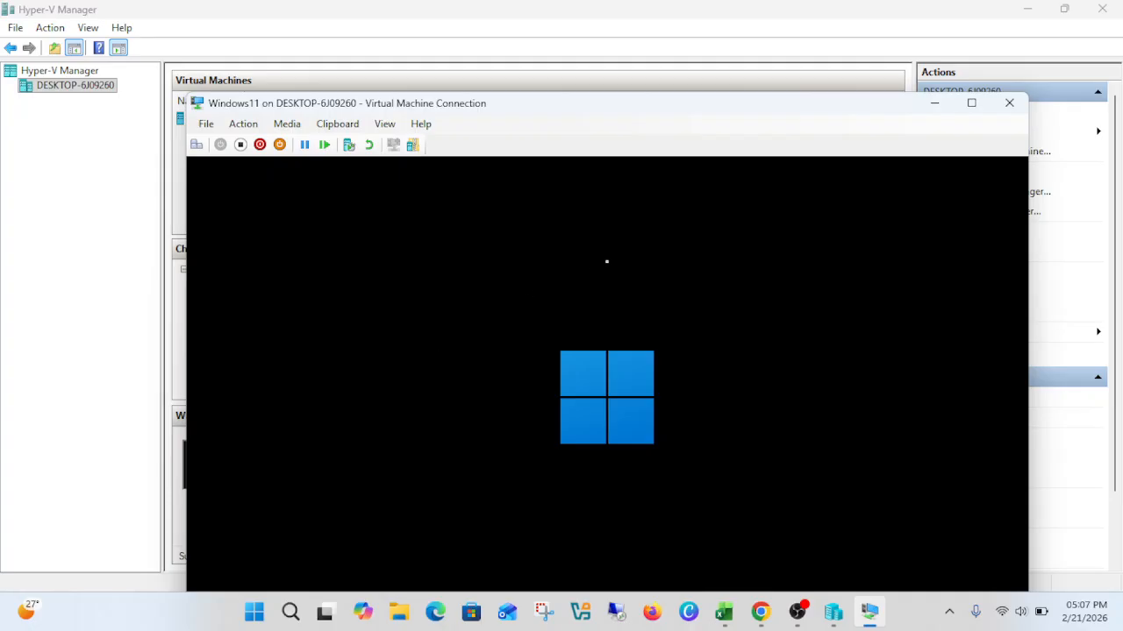
left_click(972, 104)
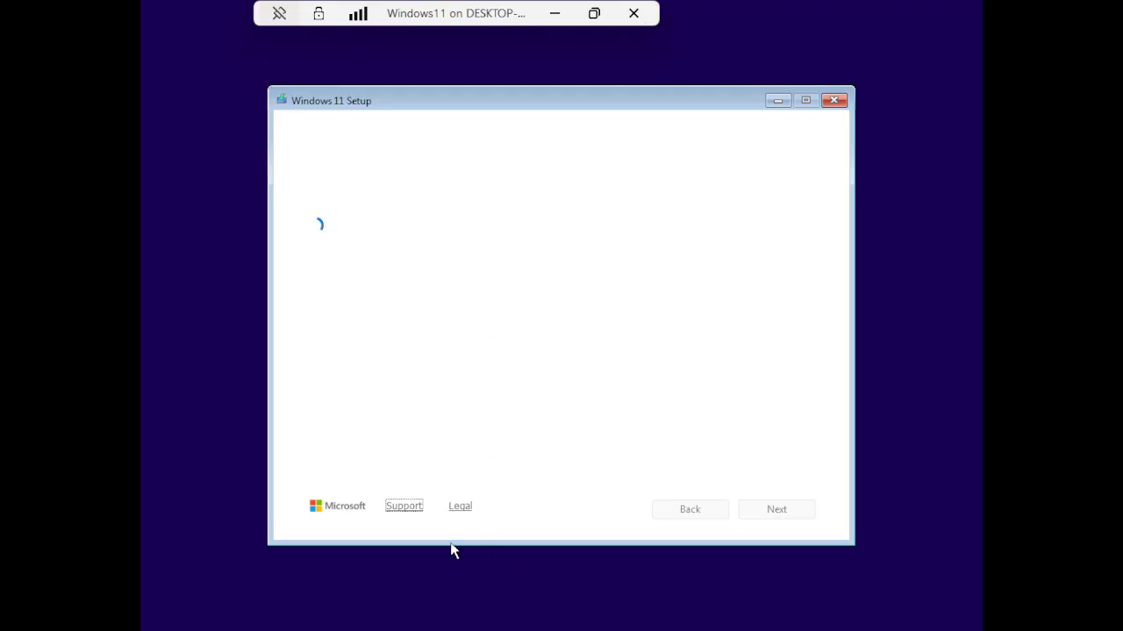
Step: Proceed through Windows 11 Setup with Install Windows 11 selected, agree that everything will be deleted, and continue without a product key
left_click(777, 510)
left_click(777, 510)
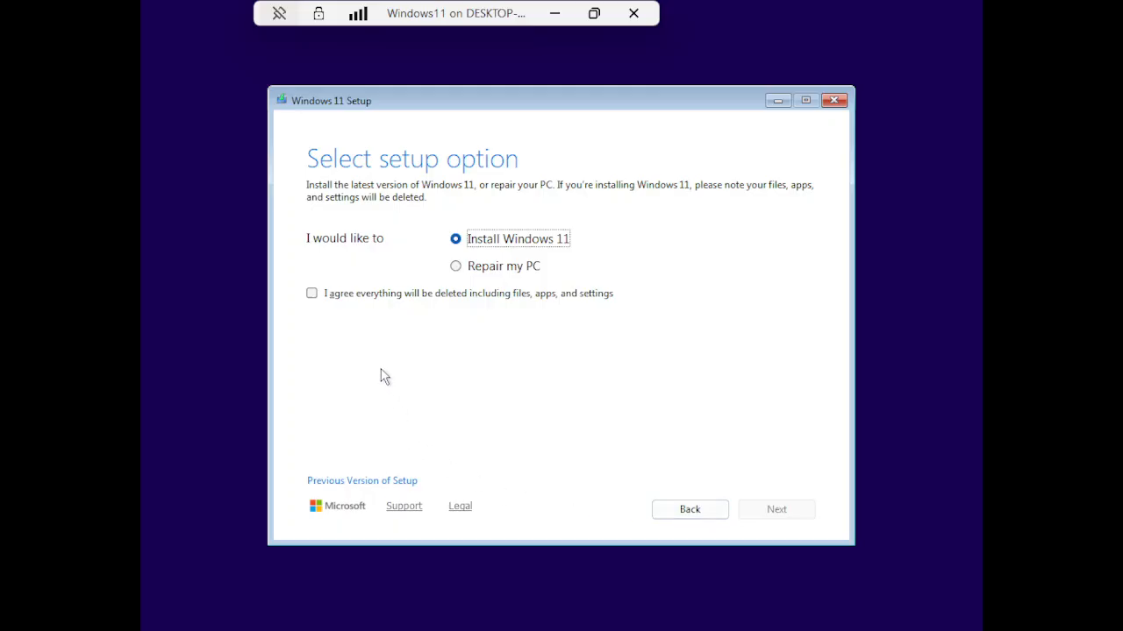
left_click(312, 293)
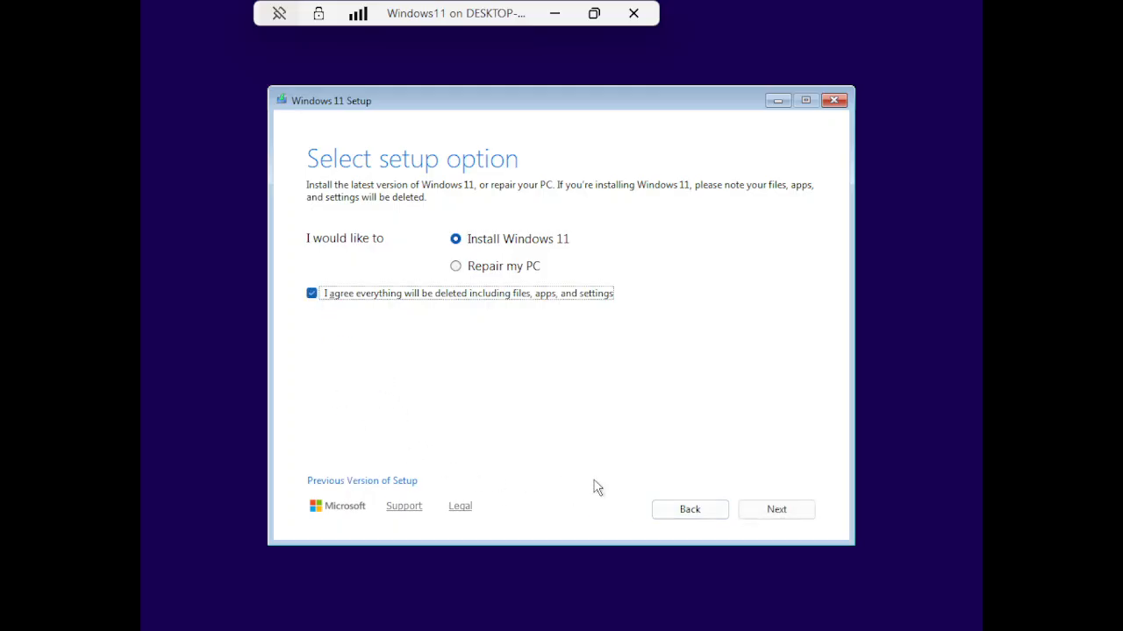
left_click(782, 509)
left_click(355, 462)
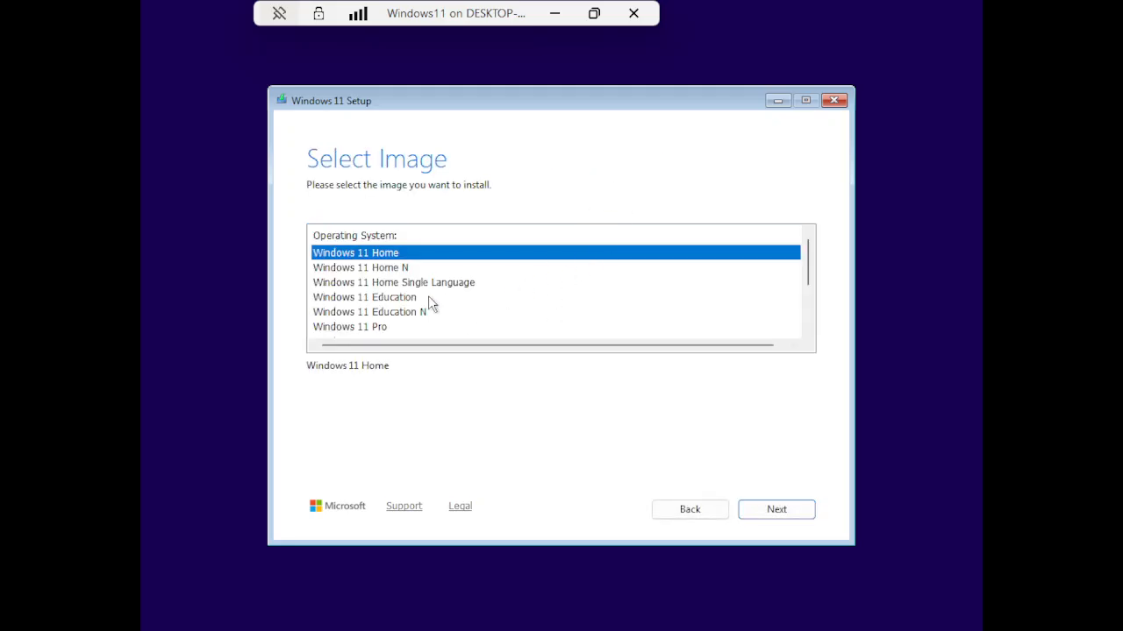
Step: Review the list of operating system images, select Windows 11 Pro for installation, and continue the setup
left_click(391, 325)
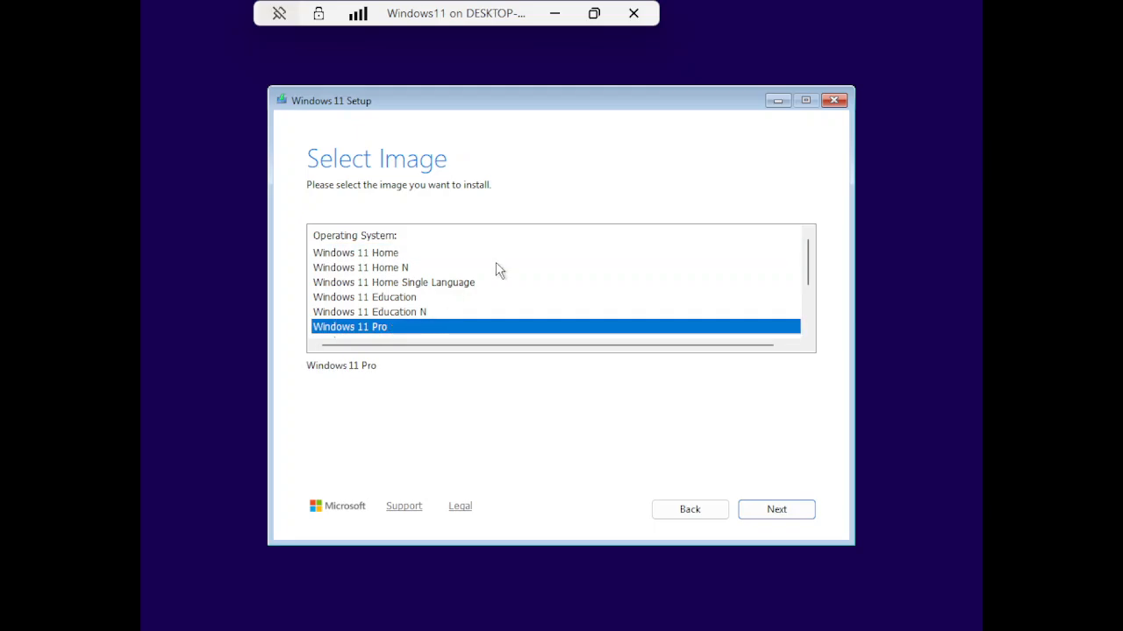
scroll(486, 280, "down", 2)
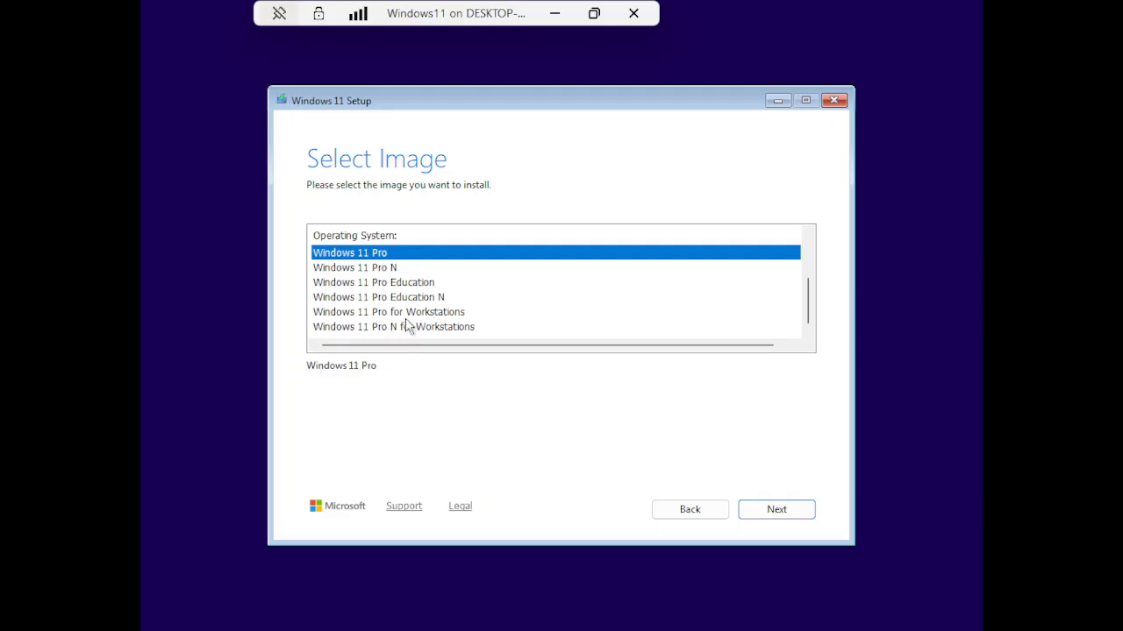
scroll(400, 322, "up", 2)
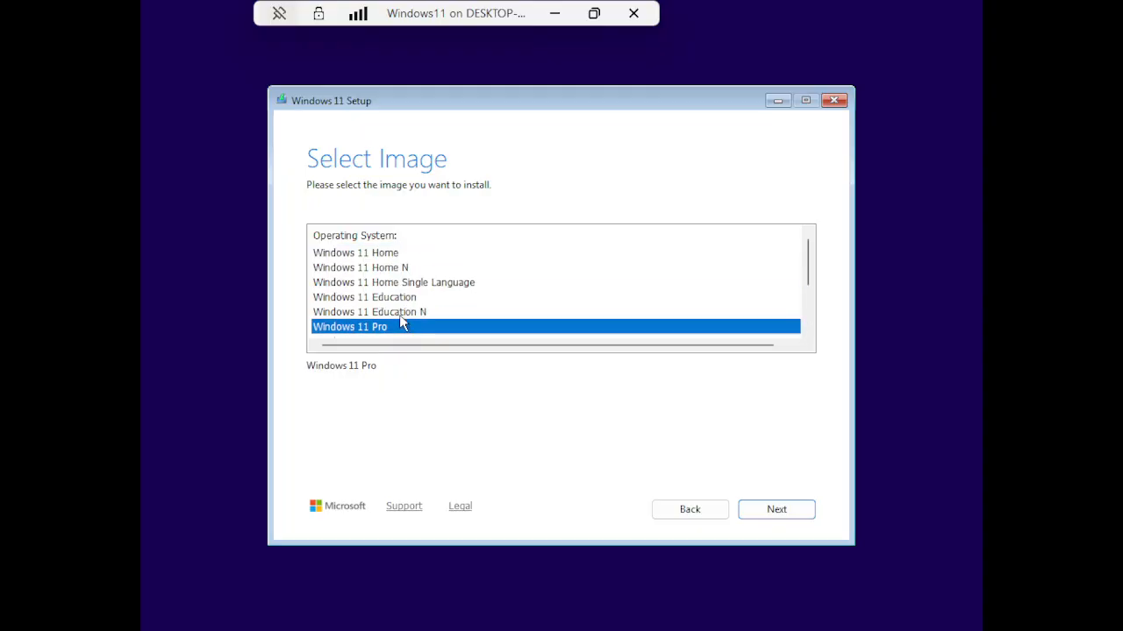
left_click(773, 510)
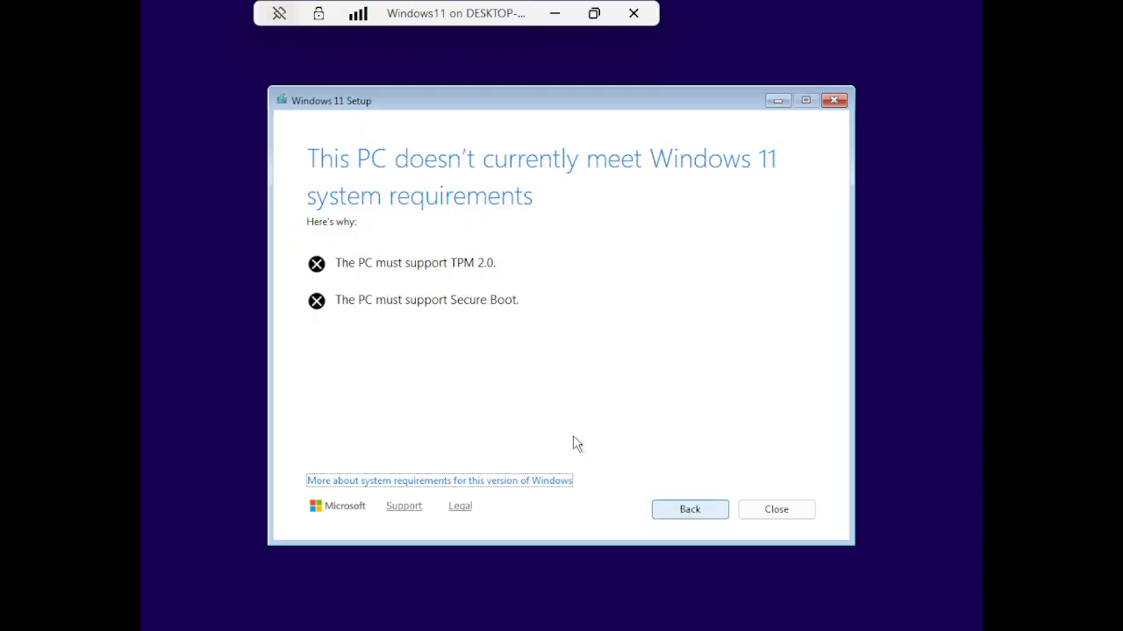
Step: Close the virtual machine's connection window and turn off the Windows11 virtual machine
left_click(690, 513)
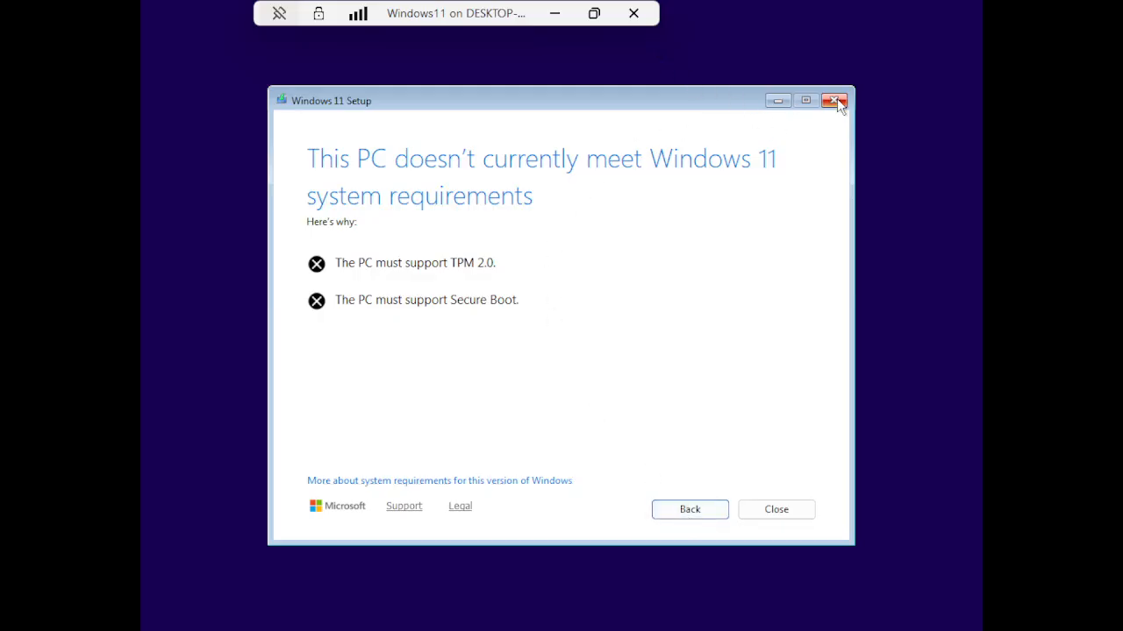
left_click(633, 13)
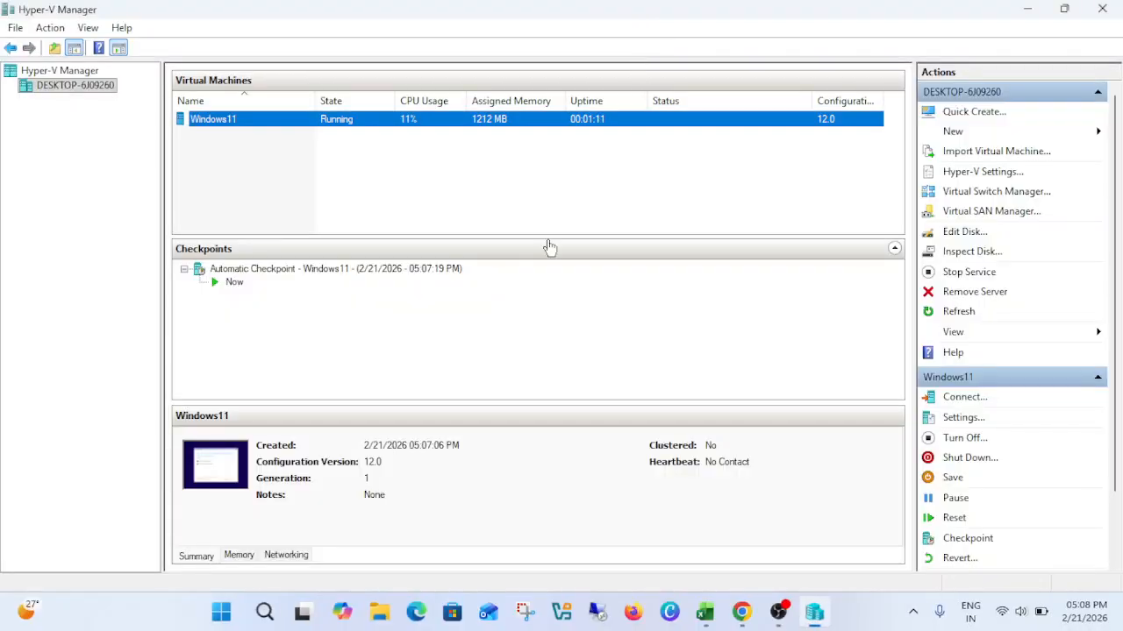
right_click(341, 125)
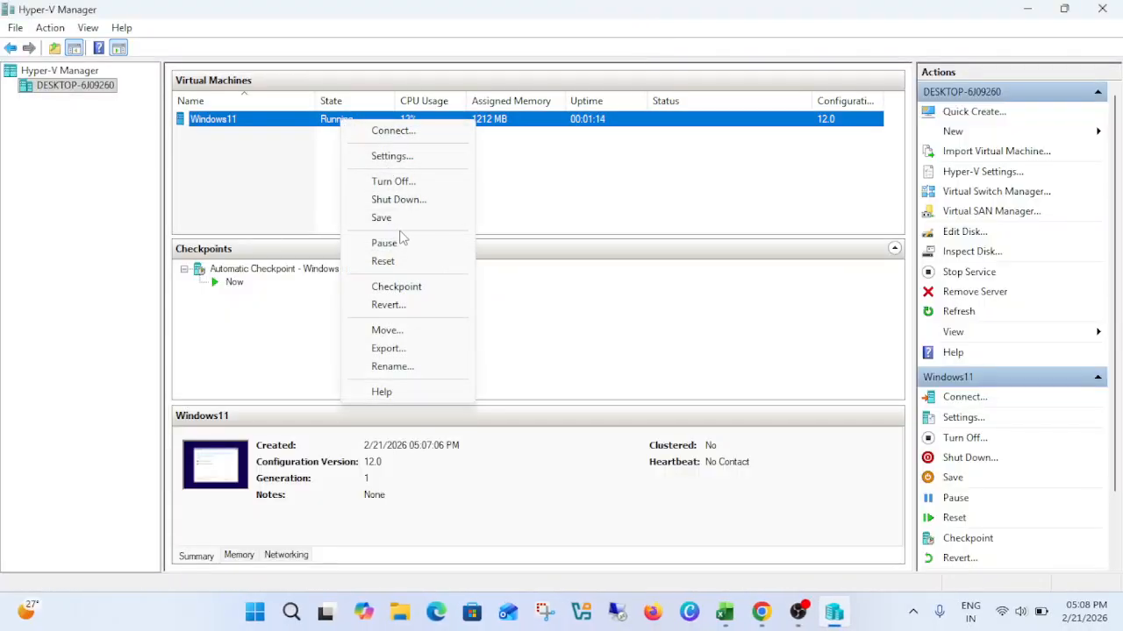
left_click(399, 182)
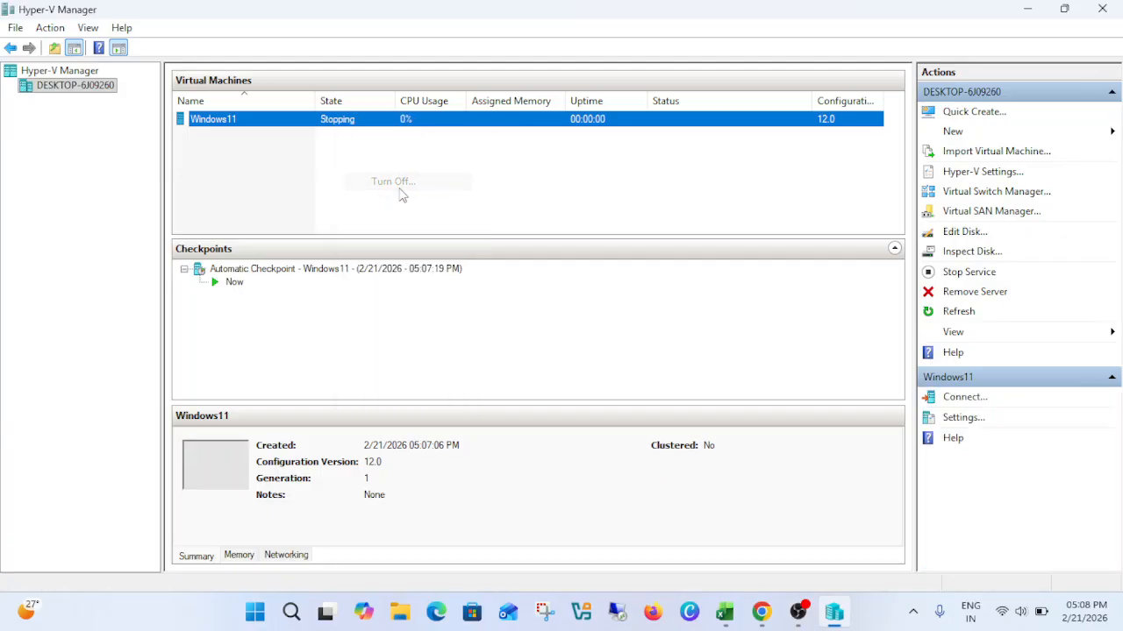
Step: Examine the Windows11 virtual machine's BIOS, Security, Memory and Processor settings for TPM and Secure Boot options, then close the settings
right_click(305, 126)
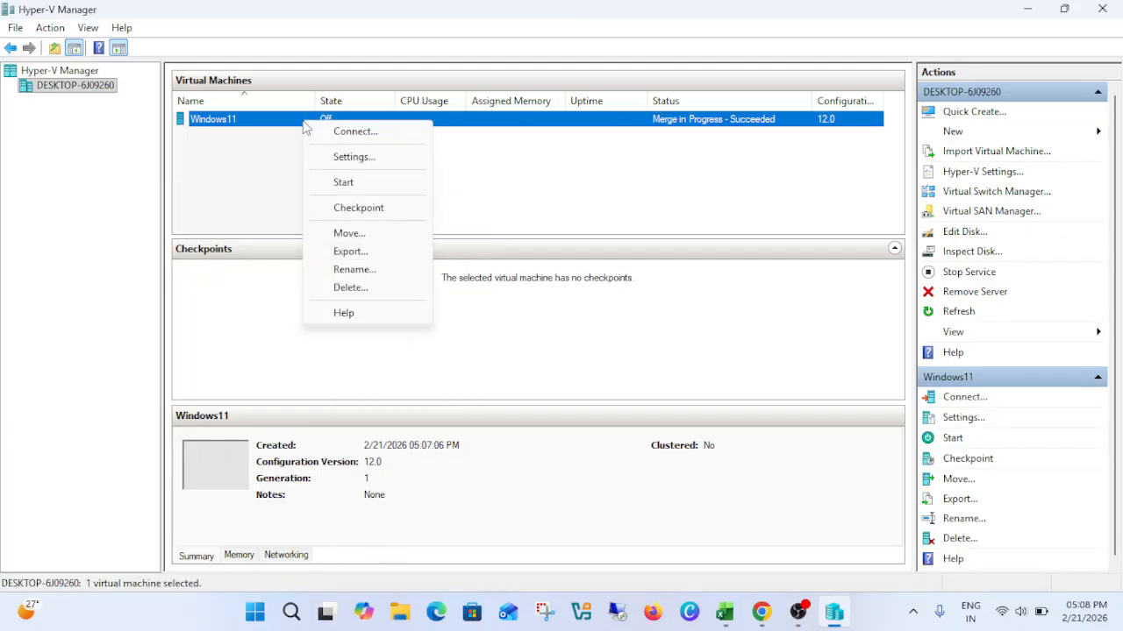
left_click(360, 161)
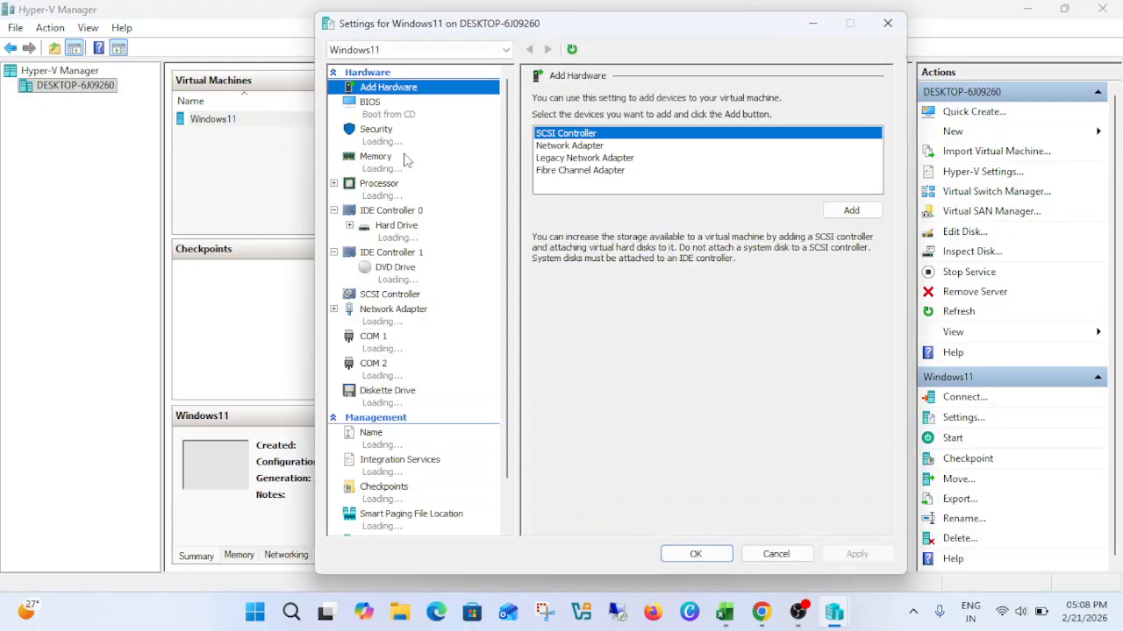
left_click(378, 104)
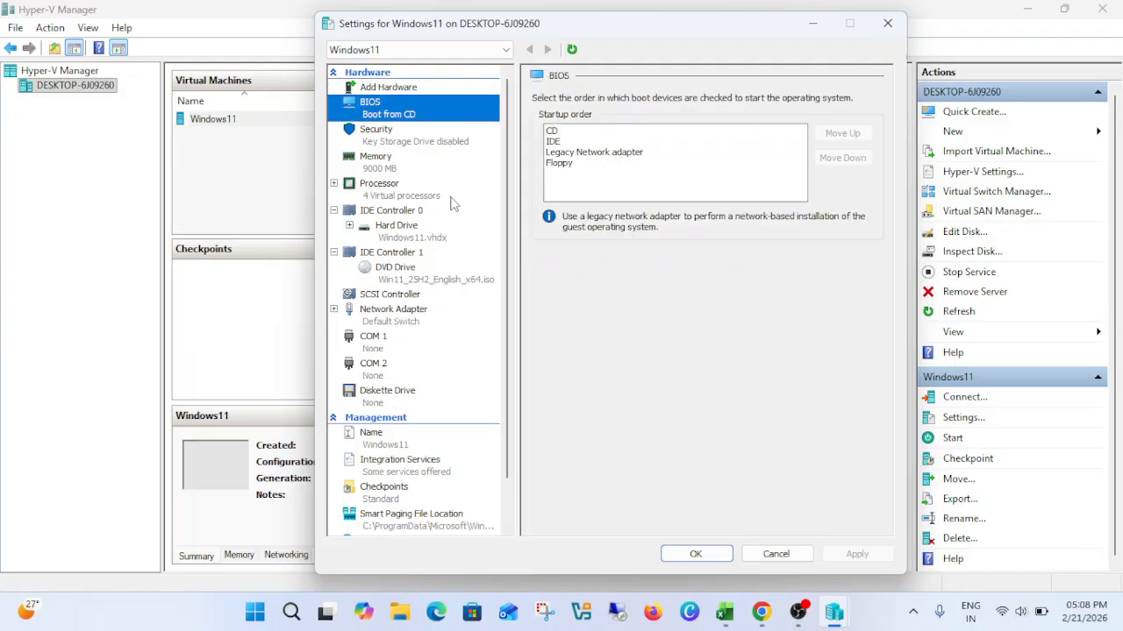
left_click(406, 145)
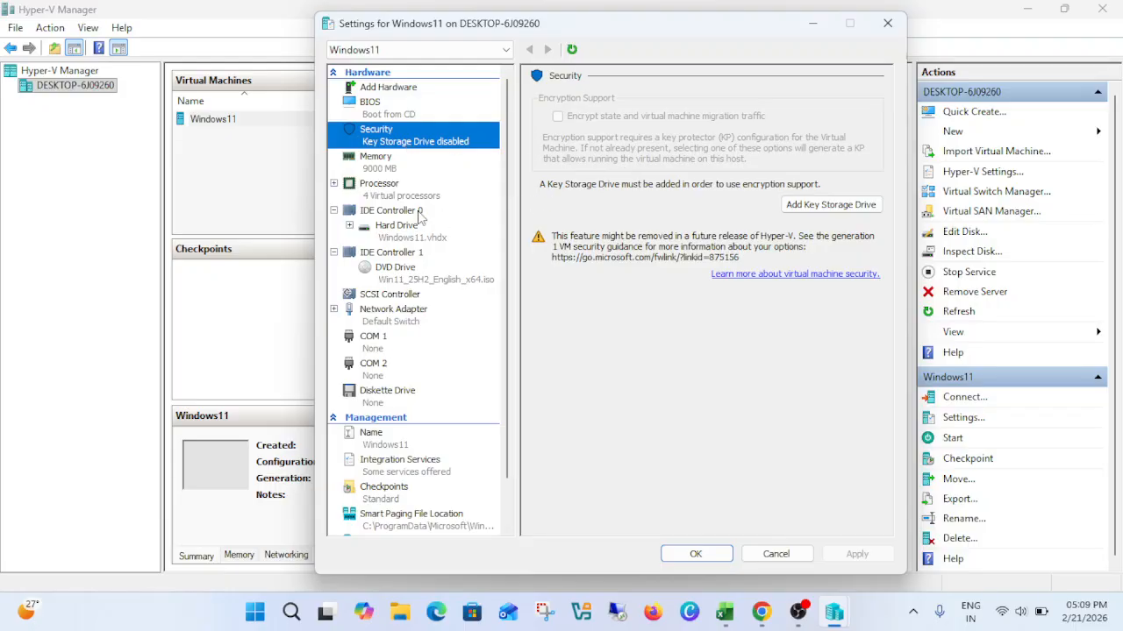
left_click(383, 165)
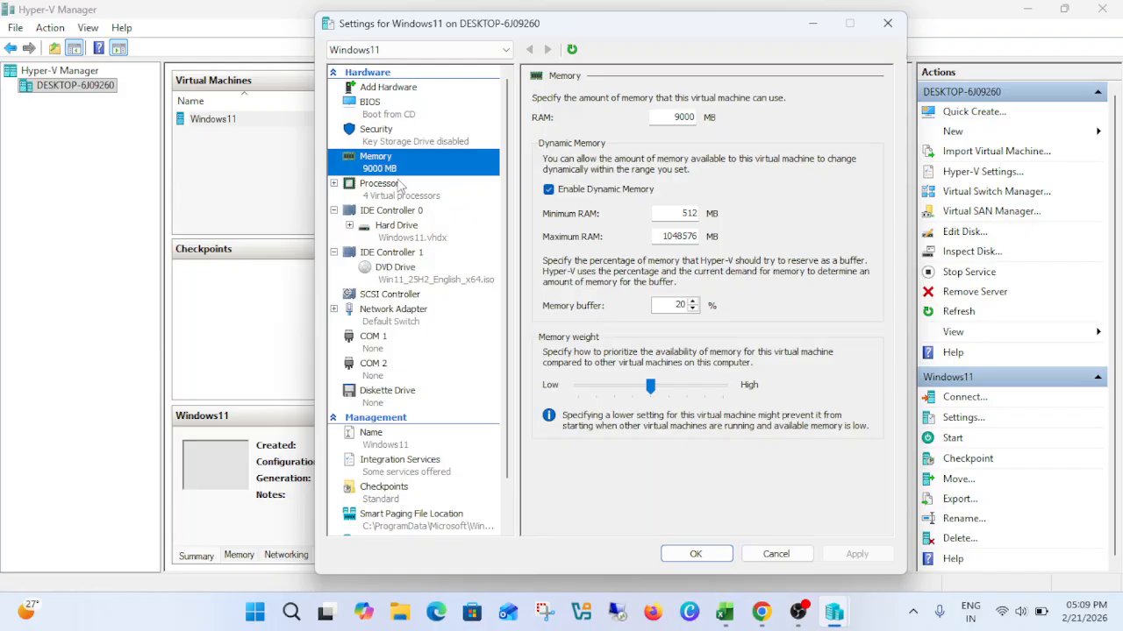
left_click(387, 195)
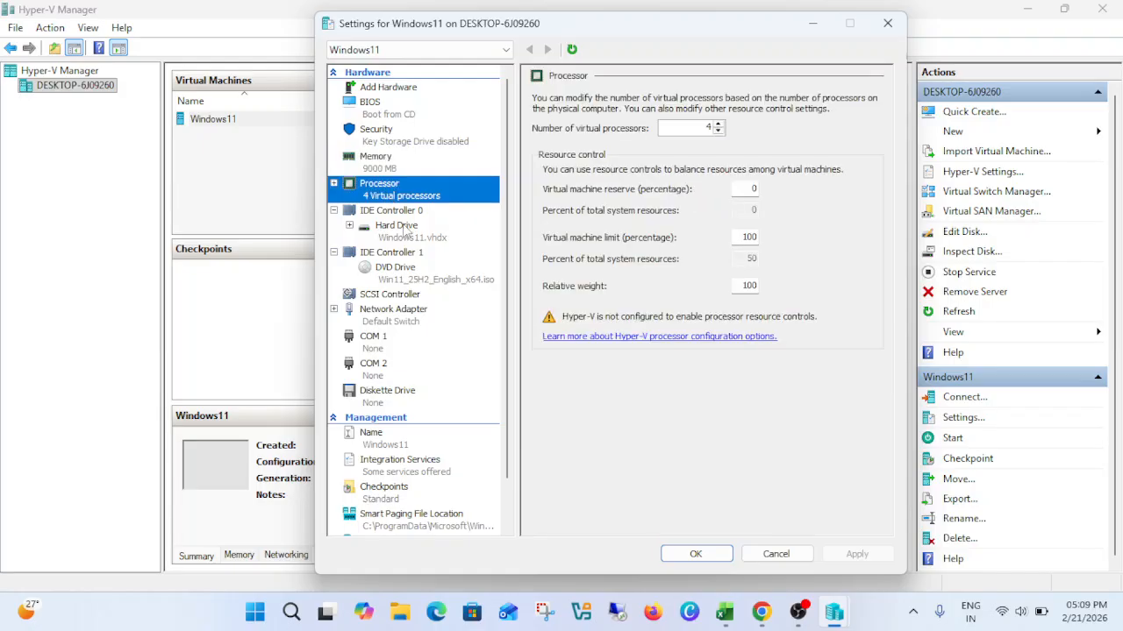
scroll(429, 367, "down", 1)
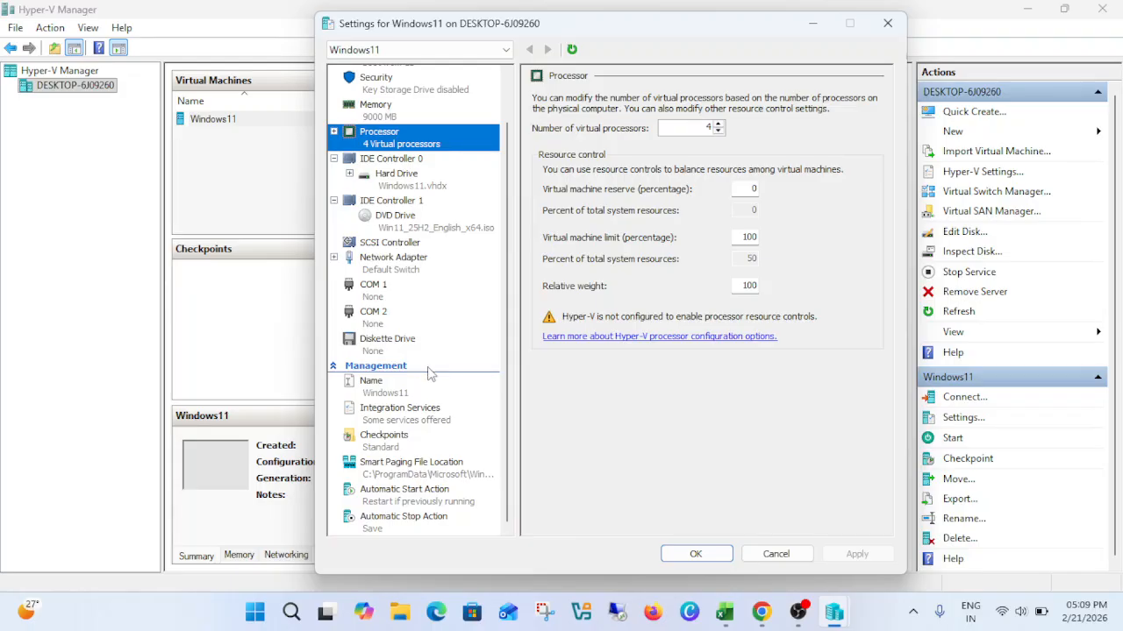
scroll(434, 360, "up", 1)
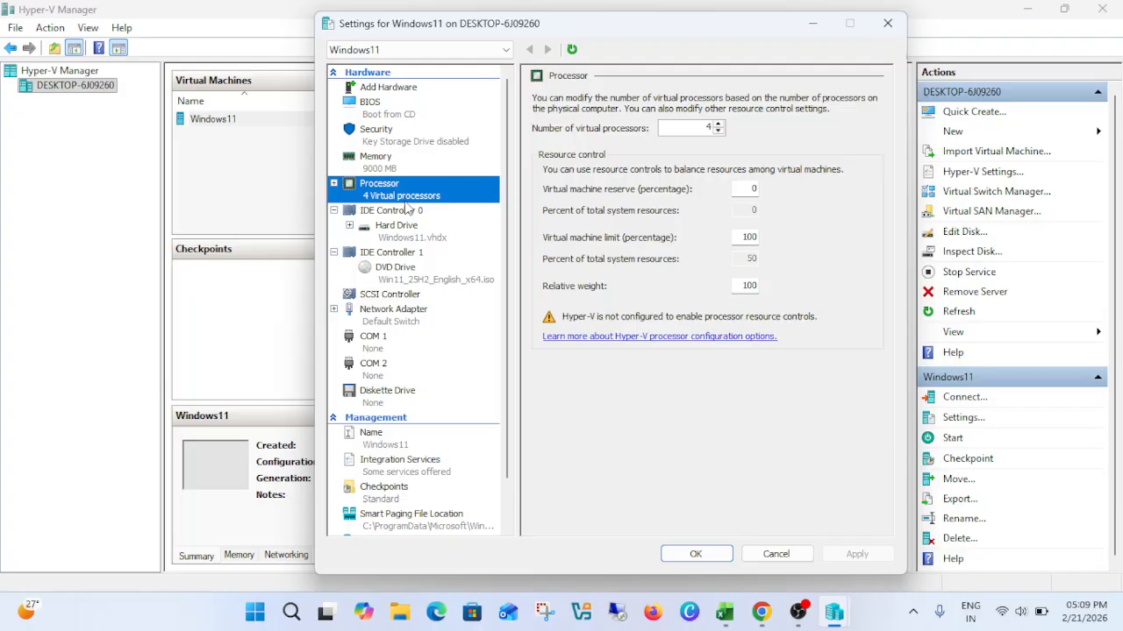
left_click(384, 170)
left_click(382, 144)
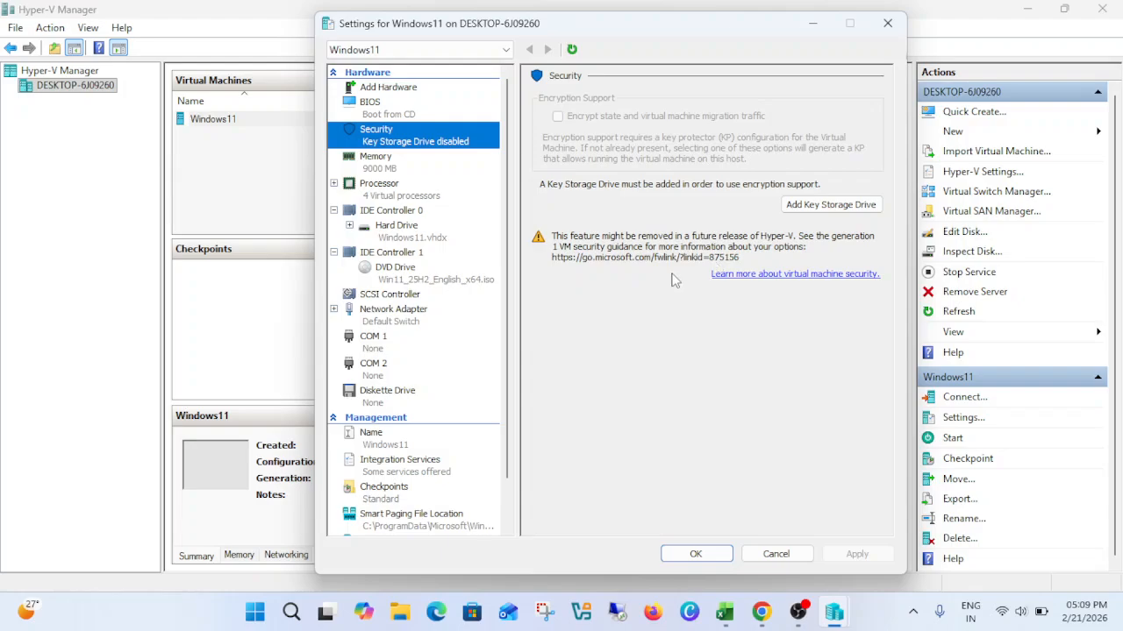
left_click(384, 110)
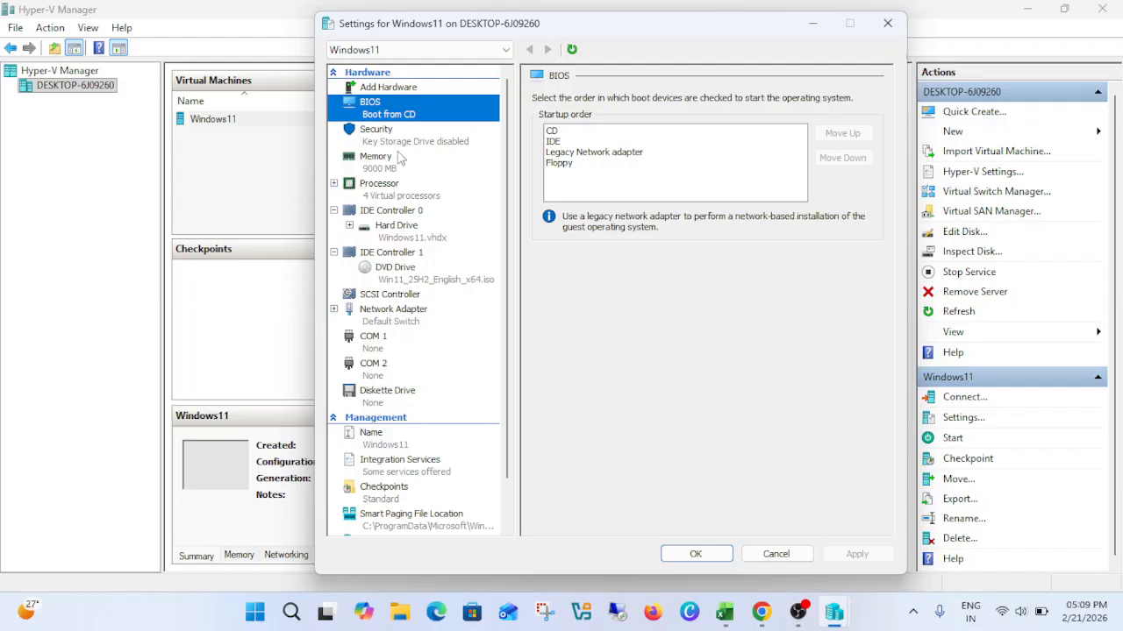
scroll(400, 154, "down", 1)
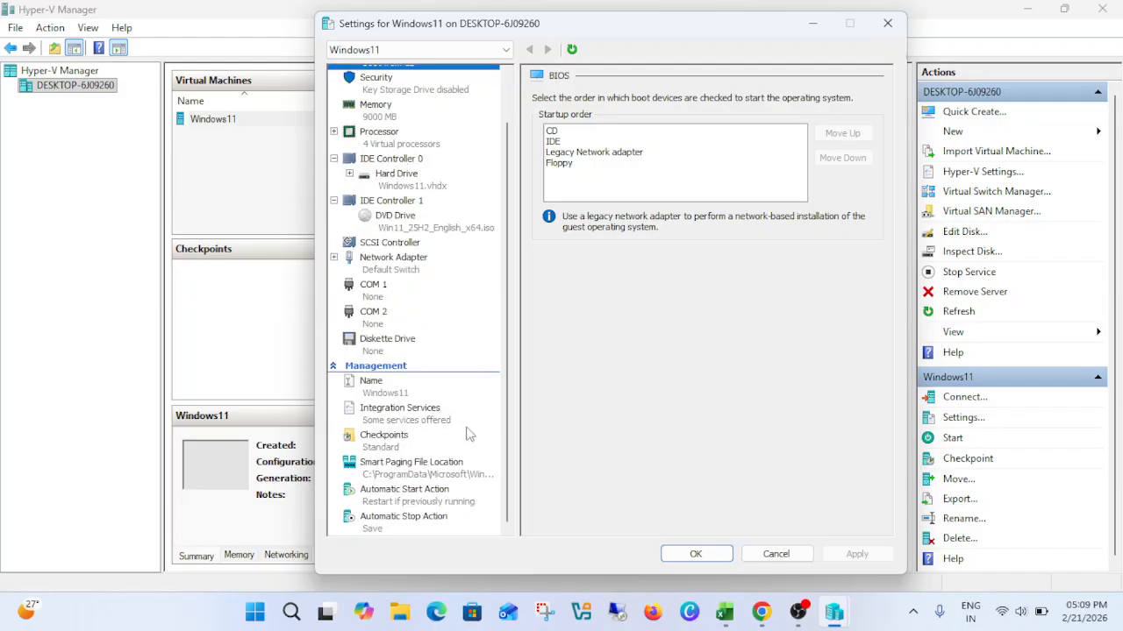
left_click(698, 554)
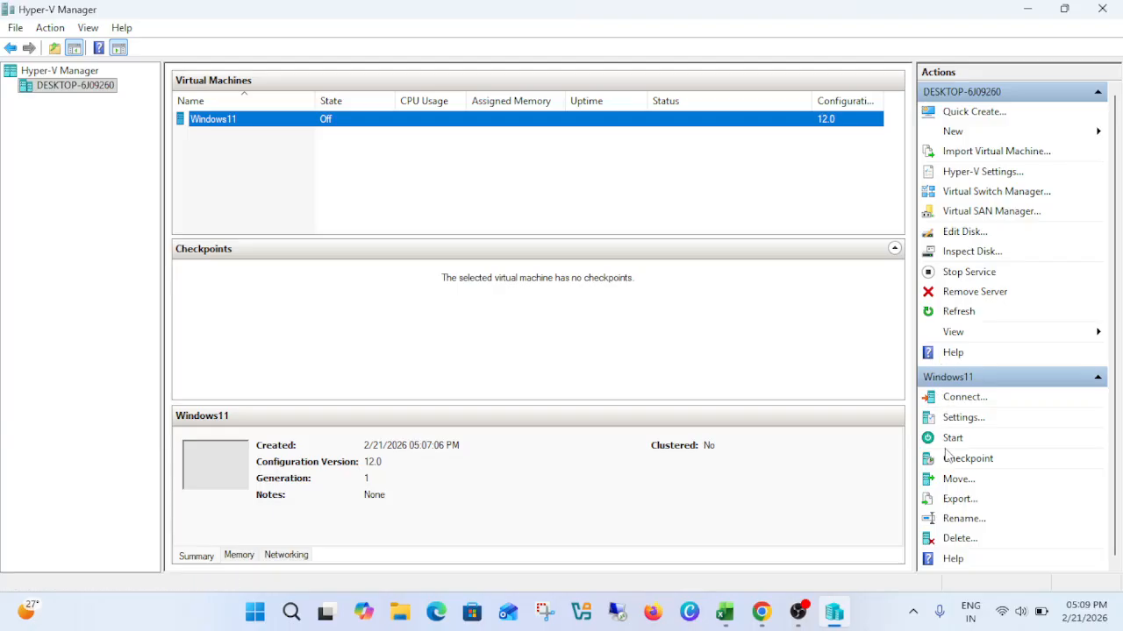
Step: Refresh the virtual machine list and delete the Windows11 virtual machine
left_click(943, 311)
right_click(345, 128)
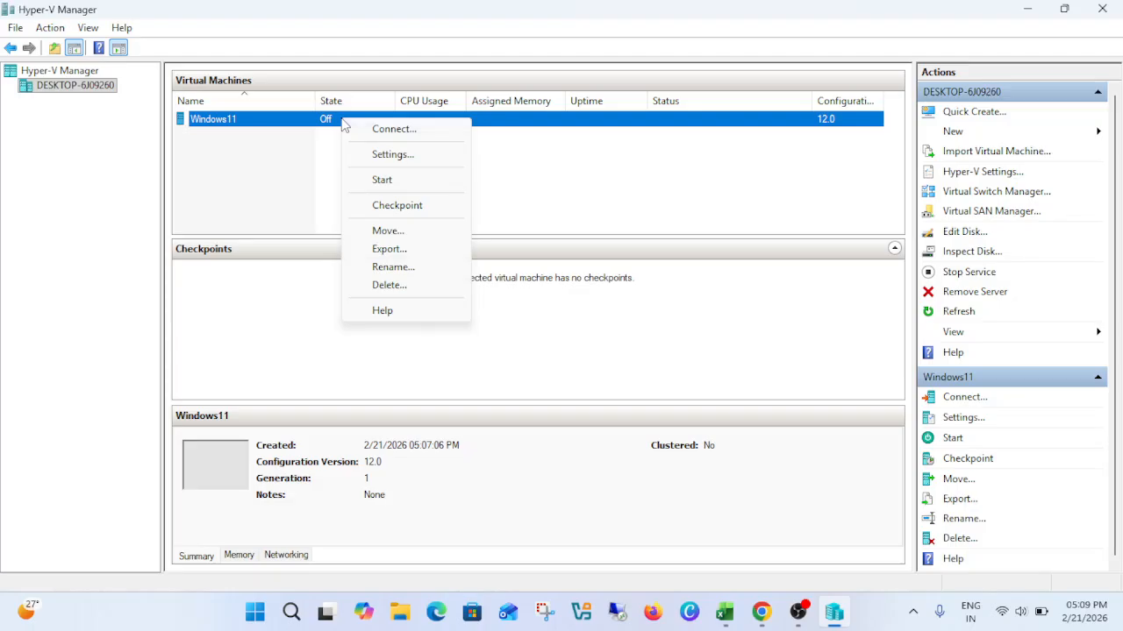
left_click(391, 286)
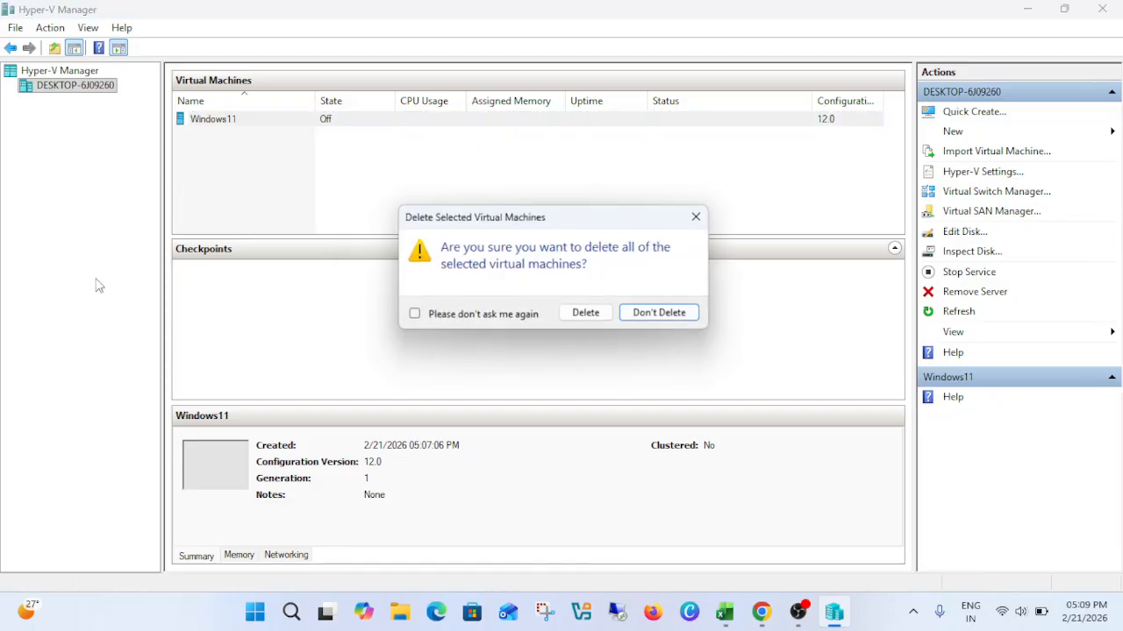
left_click(600, 318)
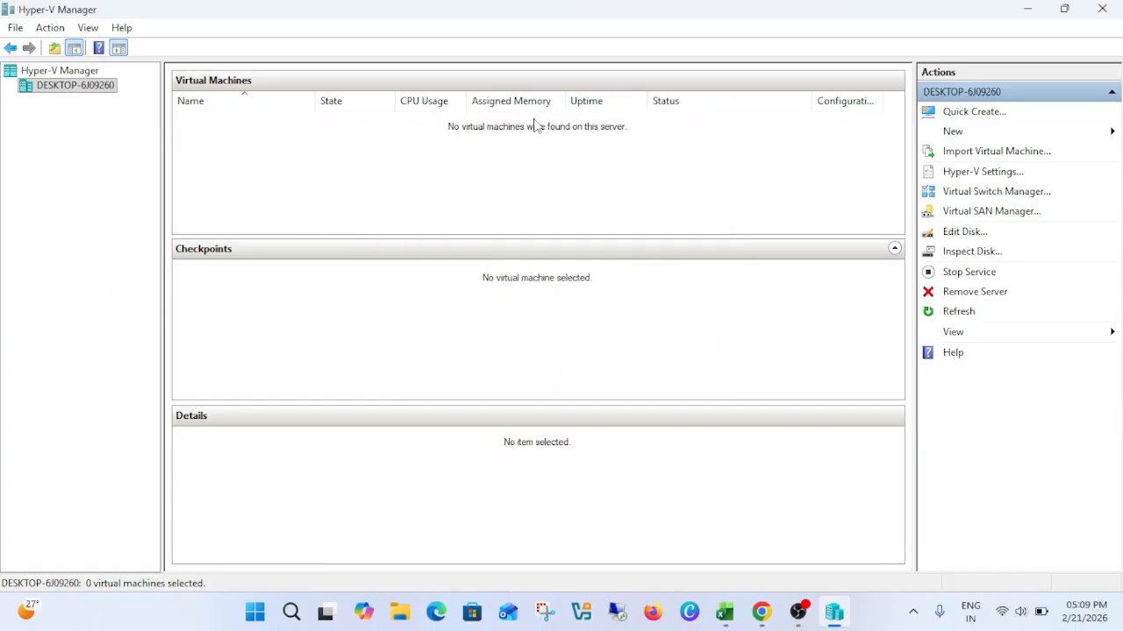
Step: Close Hyper-V Manager and refresh the Windows desktop
left_click(1101, 9)
right_click(573, 231)
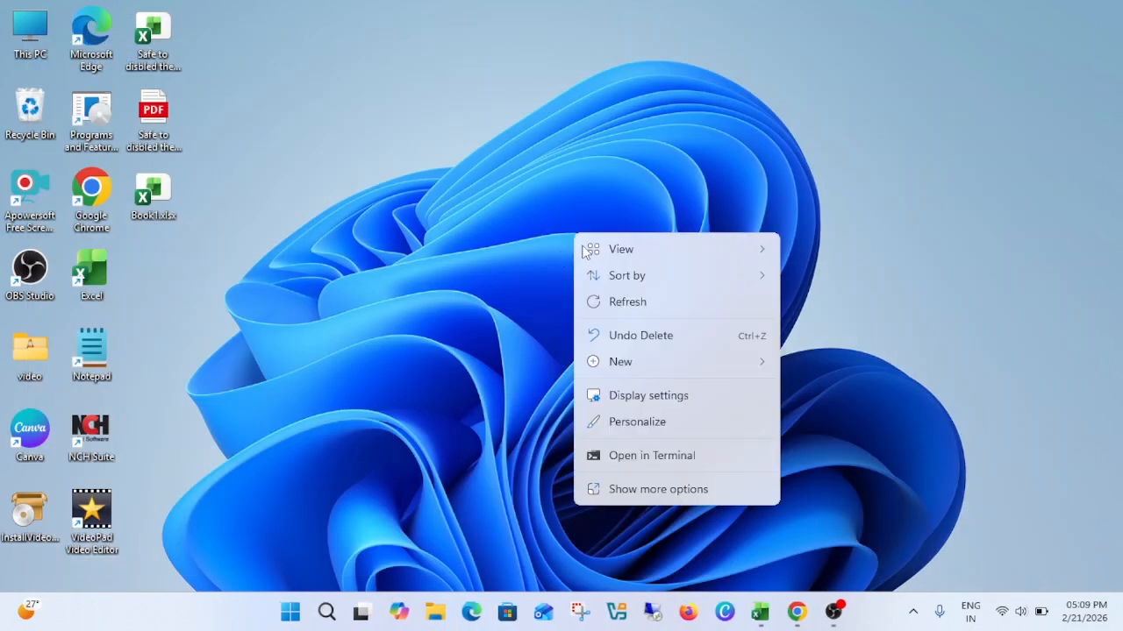
left_click(637, 309)
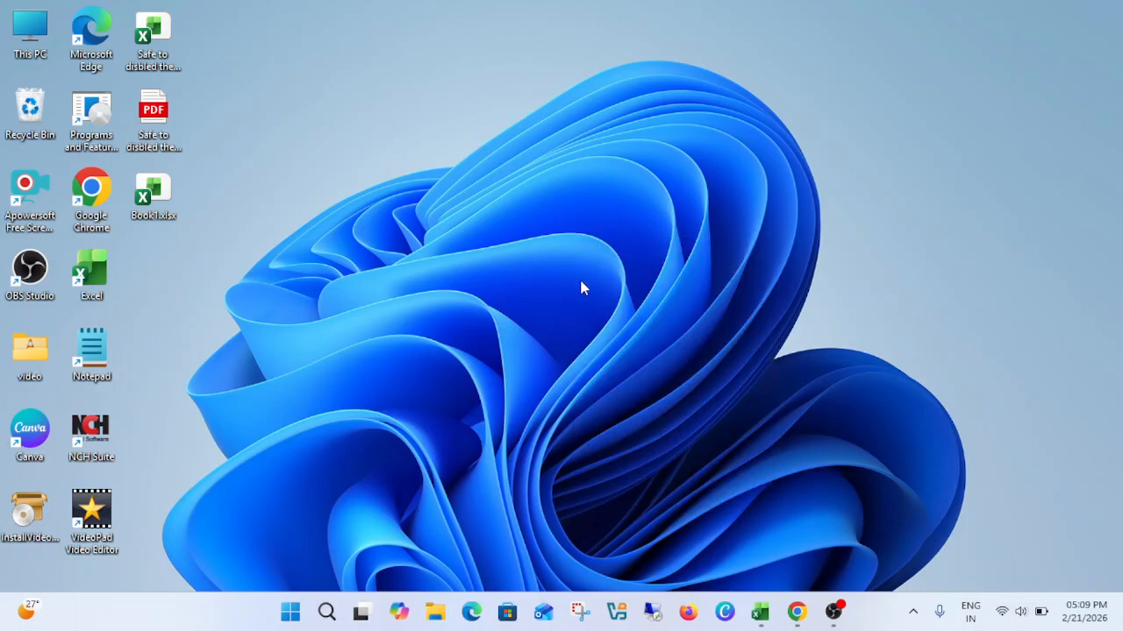